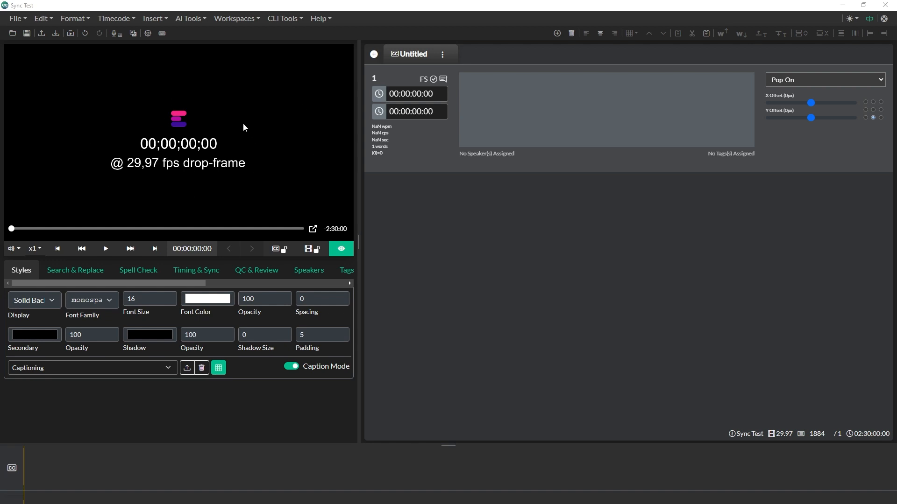
# Open Automatic Transcription, review the available service providers, and close it without submitting a job.
pyautogui.click(196, 21)
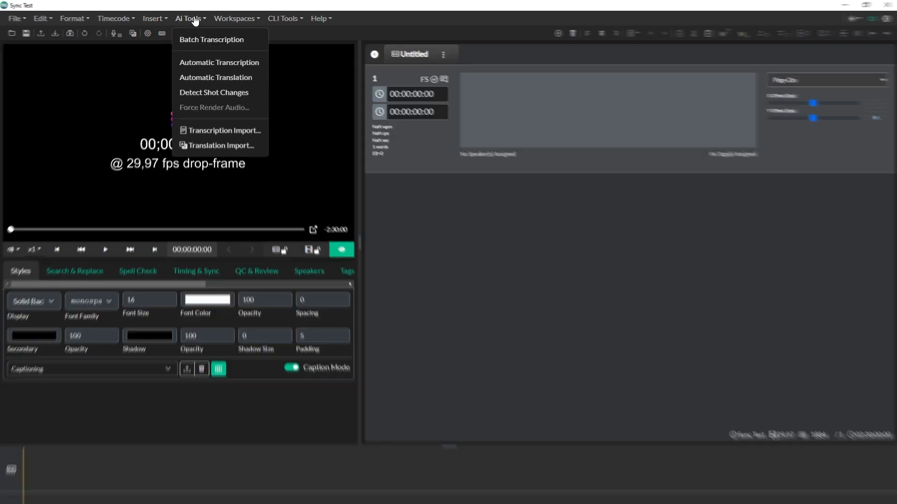
pyautogui.click(201, 135)
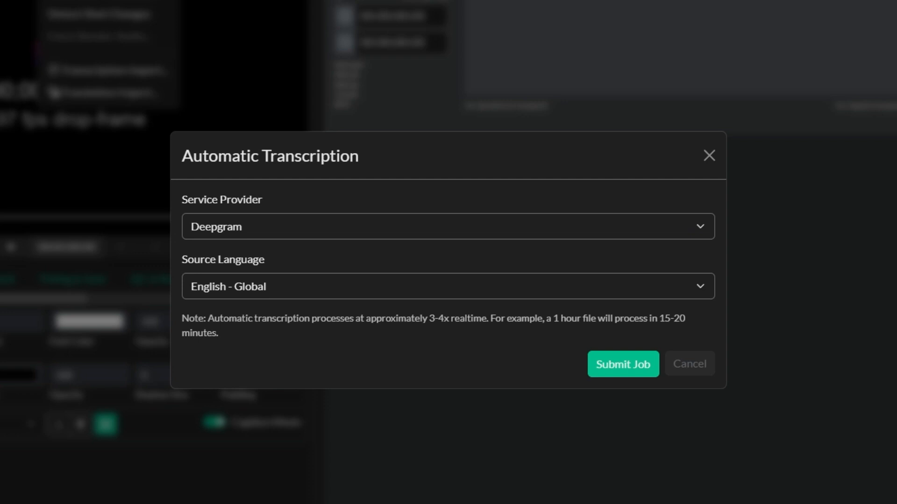
pyautogui.click(703, 225)
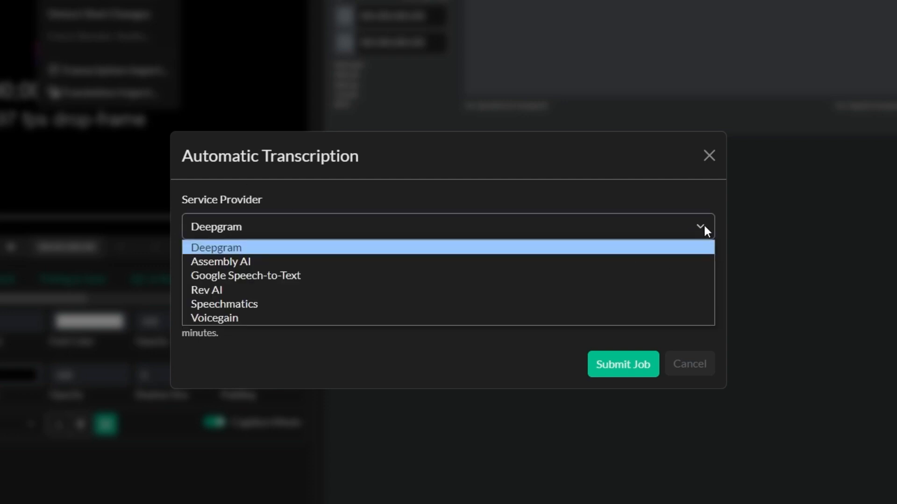
pyautogui.click(602, 207)
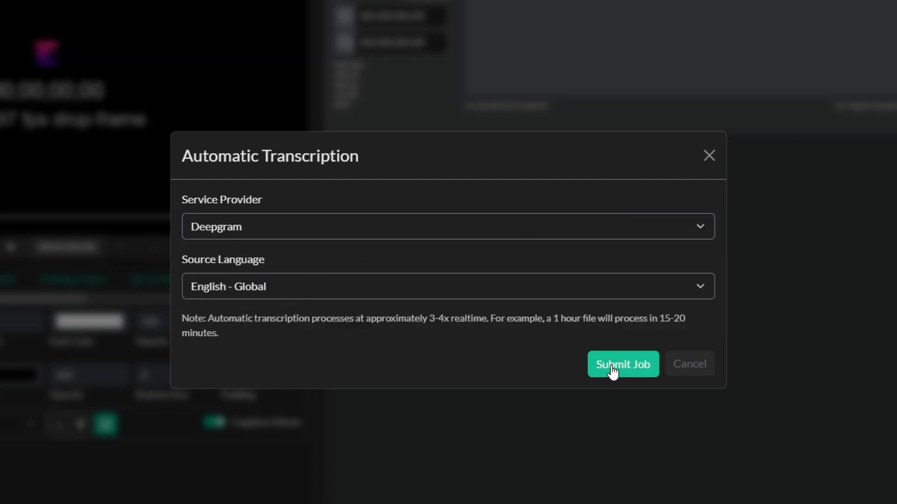
pyautogui.click(708, 155)
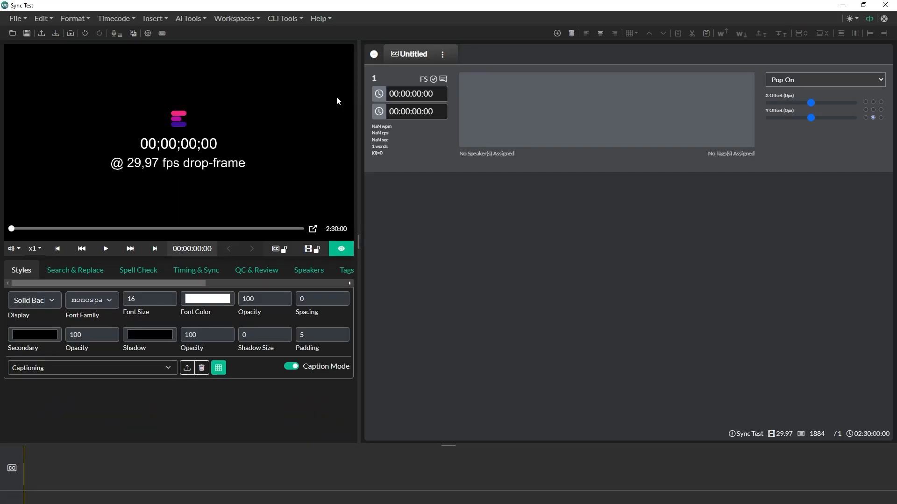
# List the past month's AI transcripts and import the Assembly AI "sync test" job as subtitles.
pyautogui.click(192, 19)
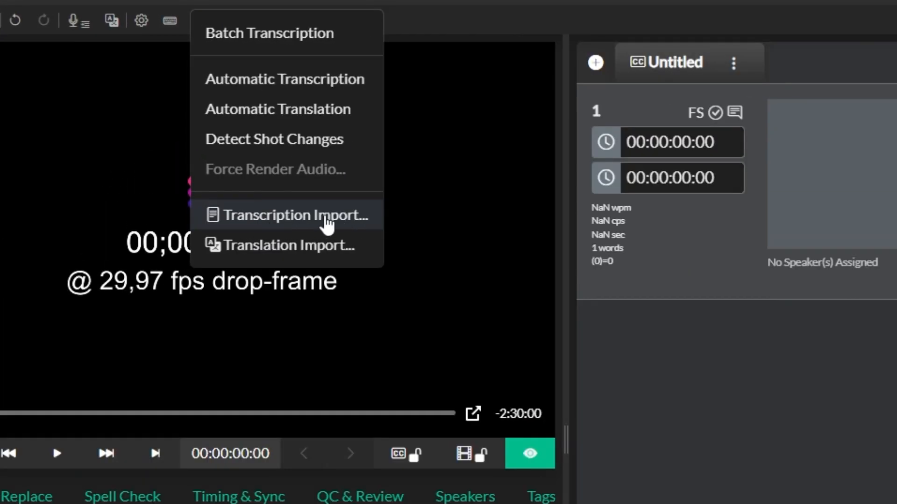
pyautogui.click(327, 220)
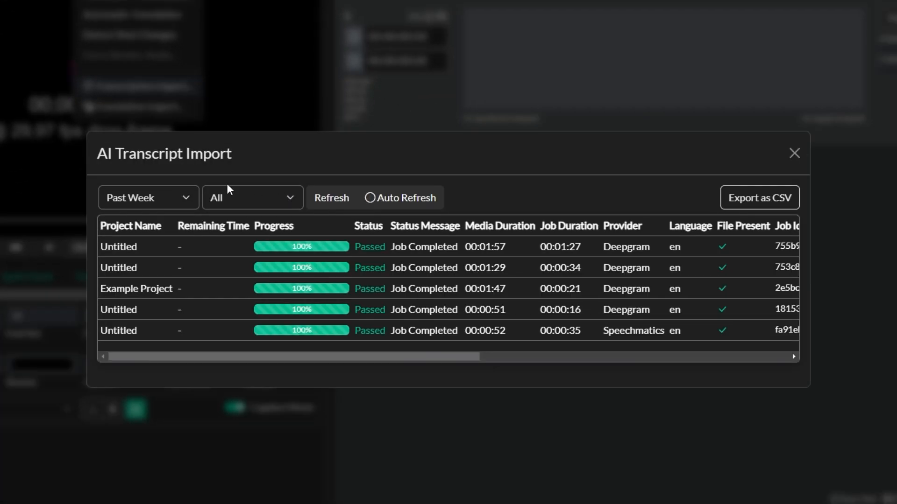
pyautogui.click(153, 196)
pyautogui.click(155, 242)
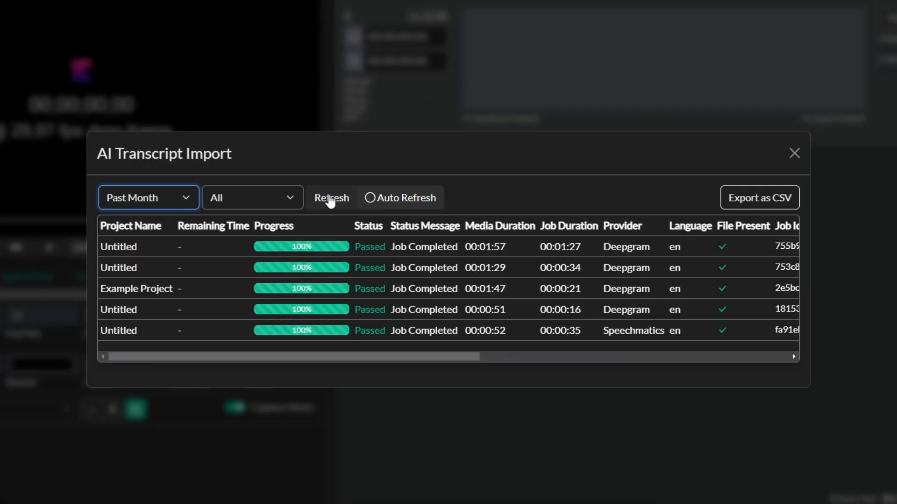
pyautogui.click(331, 198)
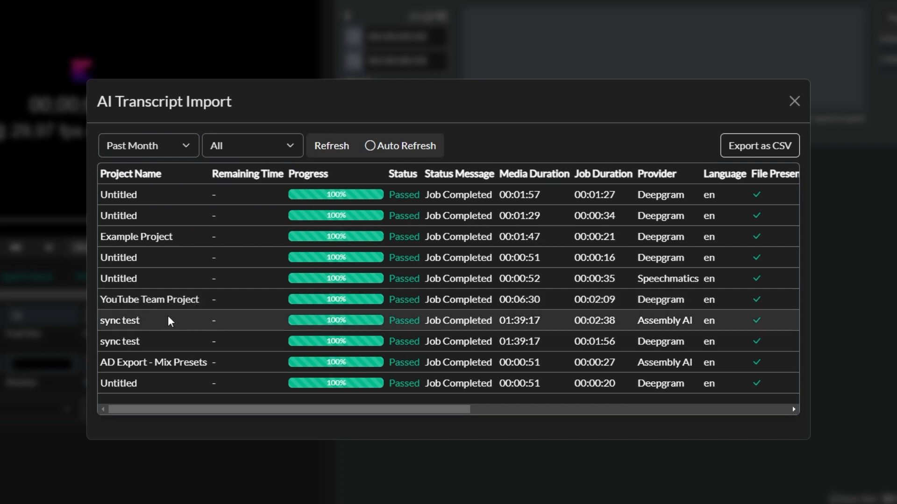
pyautogui.click(148, 320)
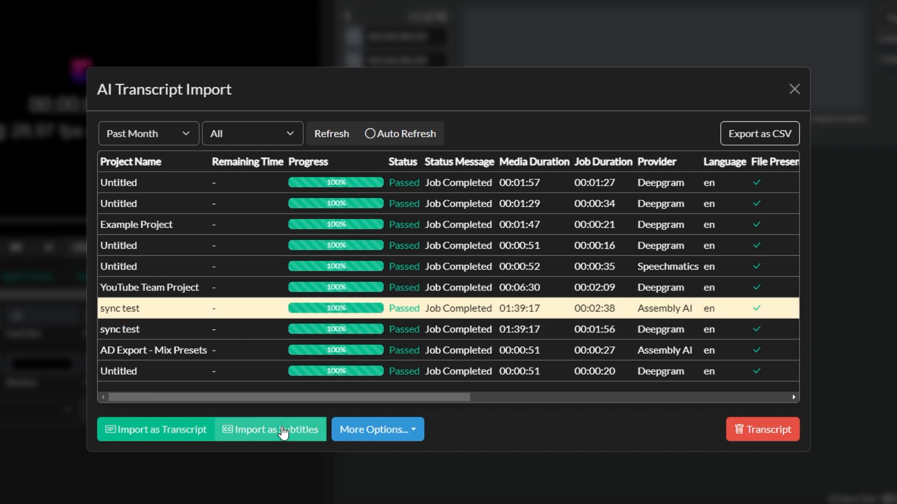
pyautogui.click(258, 435)
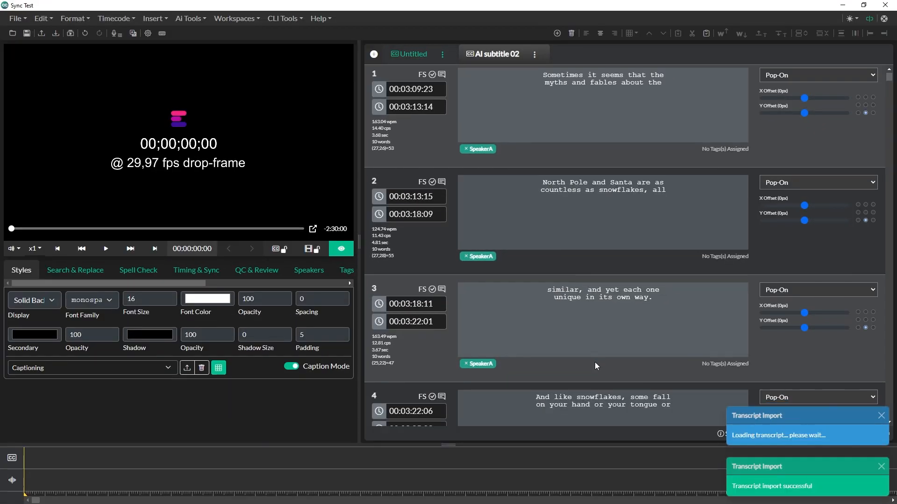
# Examine the text and timing of the first five events in the imported AI subtitle group.
pyautogui.scroll(-5, 596, 367)
pyautogui.scroll(5, 595, 366)
pyautogui.click(533, 131)
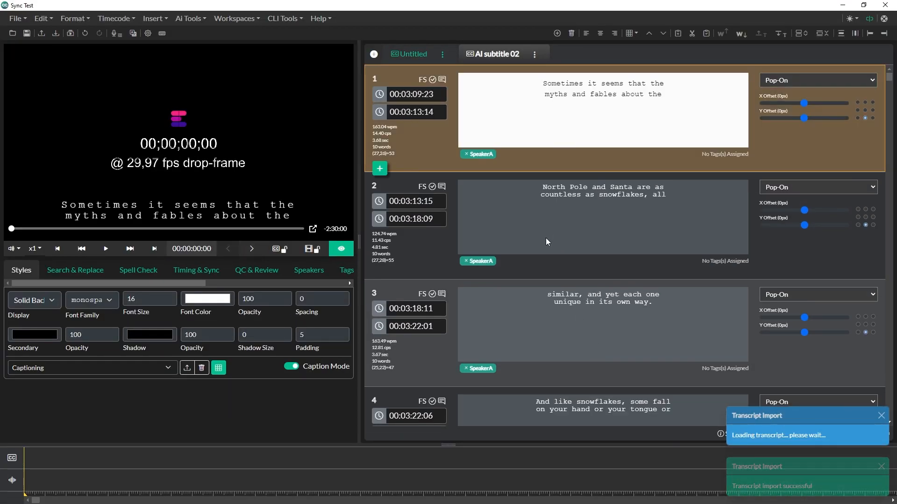
pyautogui.click(545, 239)
pyautogui.click(545, 294)
pyautogui.scroll(-2, 544, 327)
pyautogui.click(543, 355)
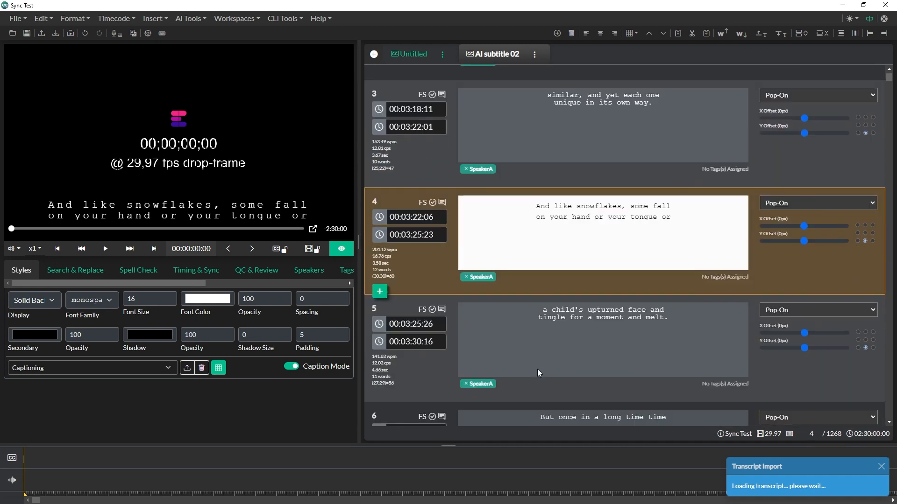
pyautogui.click(523, 340)
pyautogui.scroll(5, 521, 327)
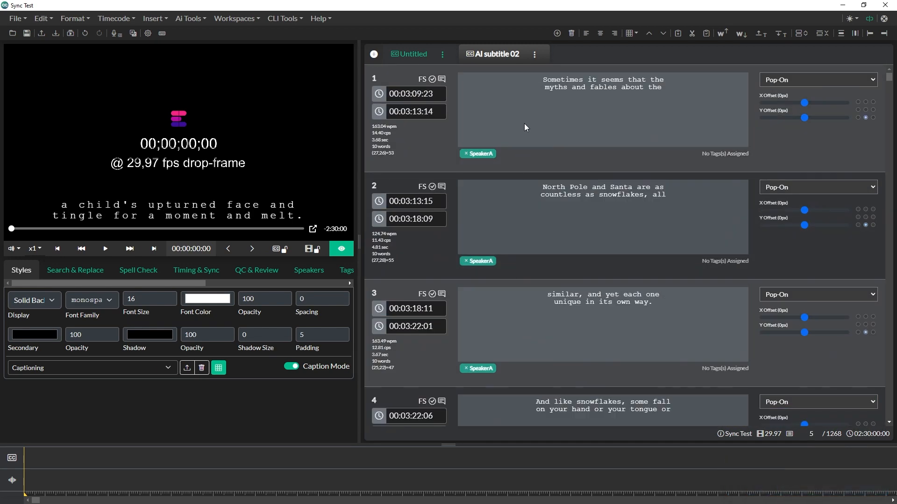
pyautogui.click(525, 126)
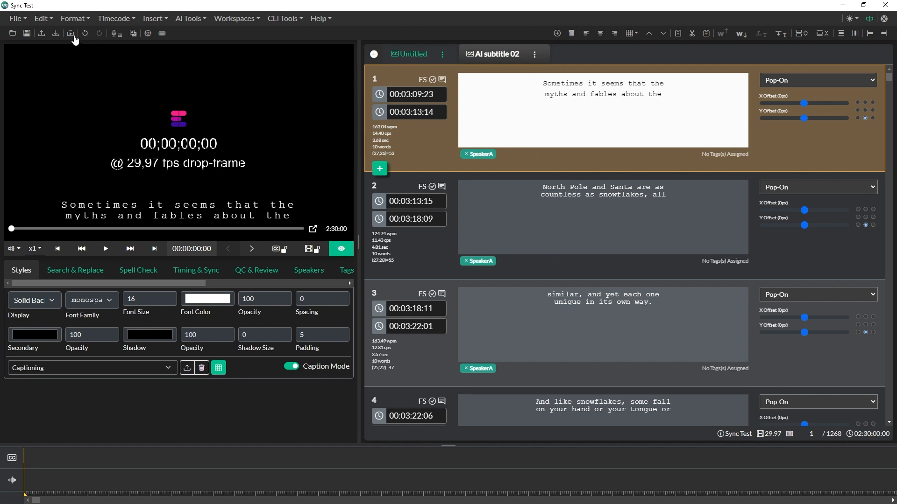
# Start a subtitle file import and choose DA001747459_87278_178_2997_ENG.scc from the Sync Test folder.
pyautogui.click(55, 34)
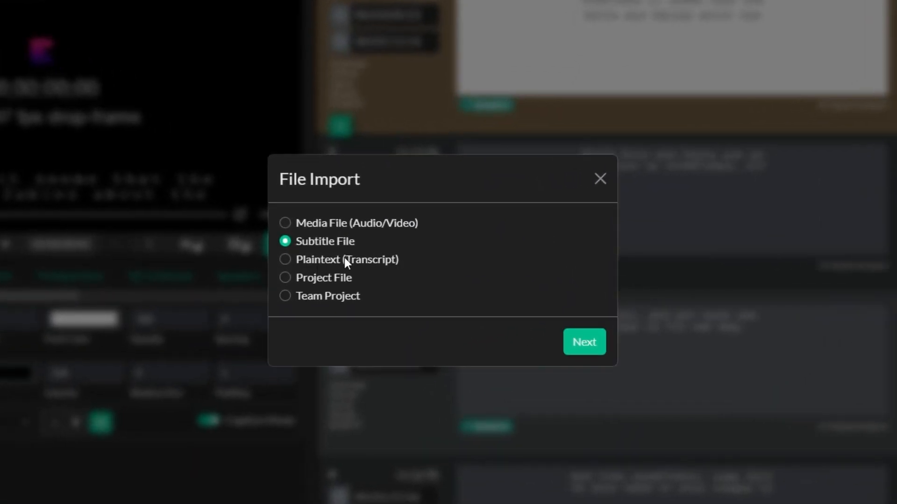
pyautogui.click(594, 348)
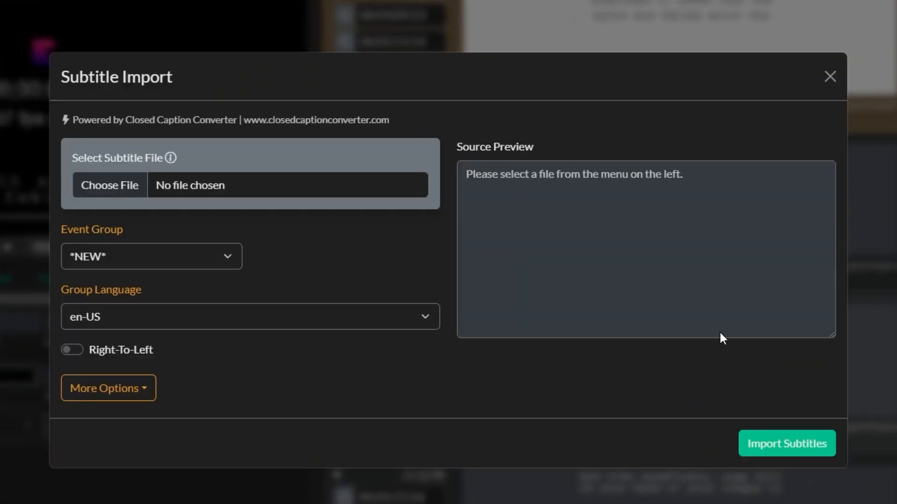
pyautogui.click(121, 185)
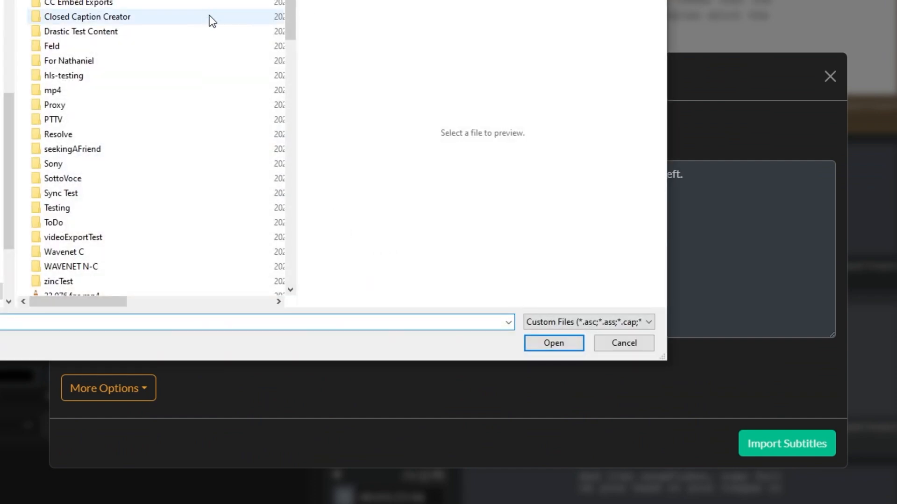
pyautogui.scroll(-4, 190, 195)
pyautogui.scroll(3, 185, 195)
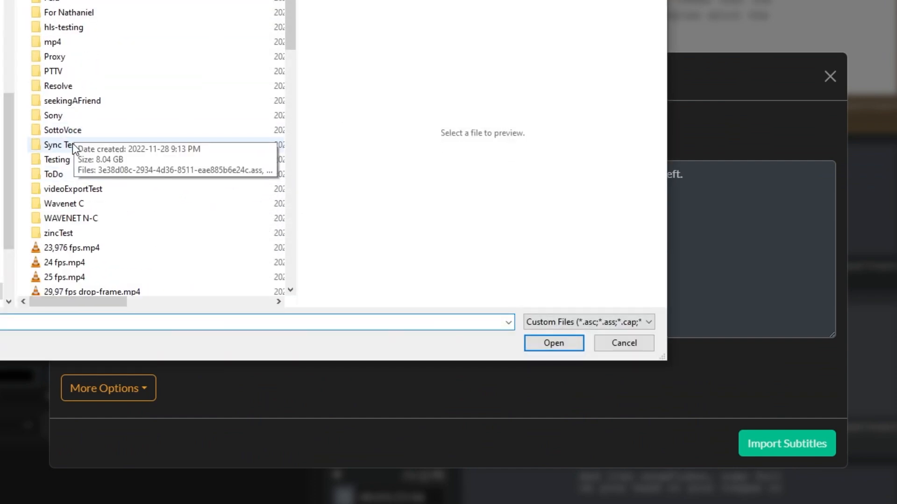
pyautogui.doubleClick(73, 145)
pyautogui.doubleClick(58, 46)
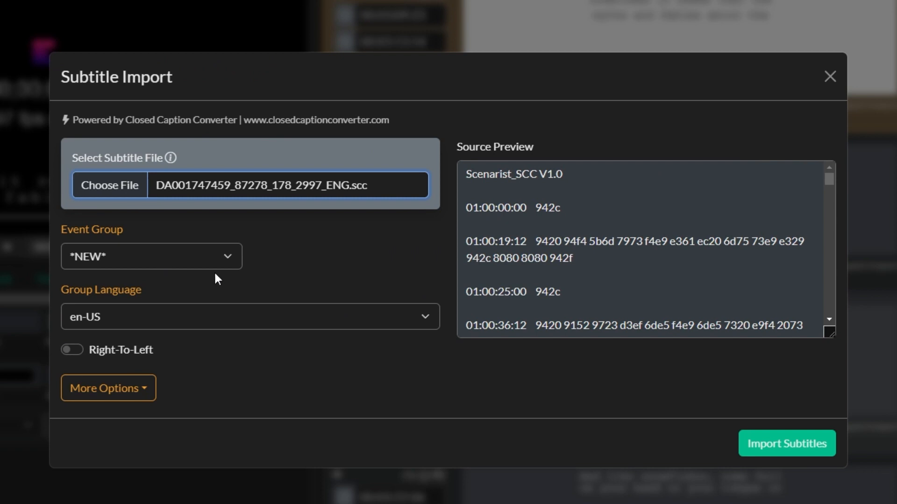
# Import the chosen SCC subtitles into a new event group, accepting the automatic 01:00:00:00 offset and matching project incode.
pyautogui.click(821, 444)
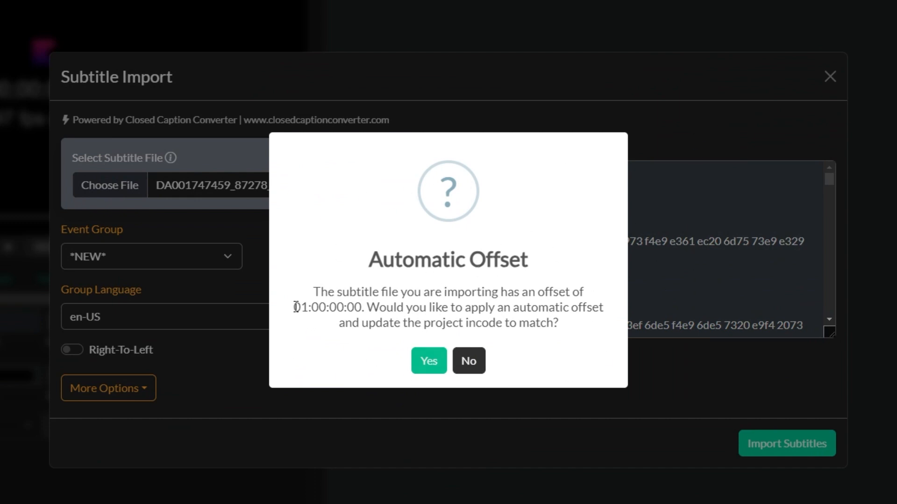
pyautogui.moveTo(294, 308); pyautogui.dragTo(364, 308)
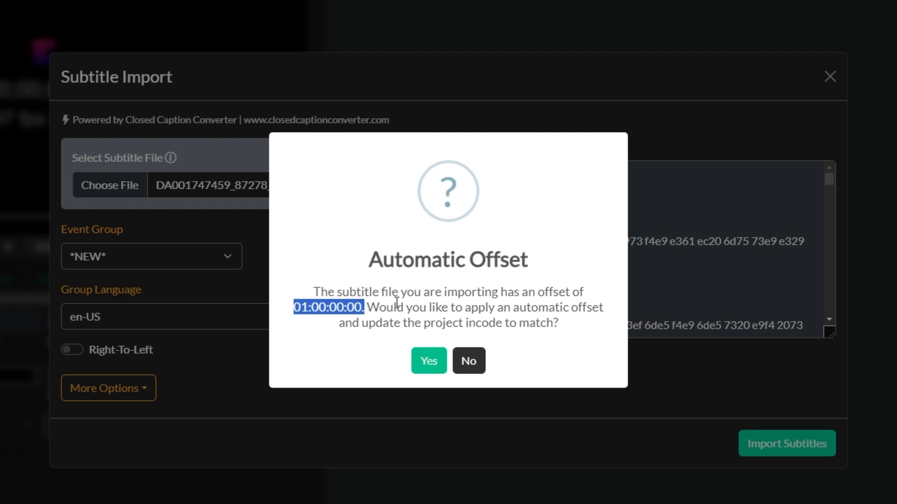
pyautogui.click(435, 365)
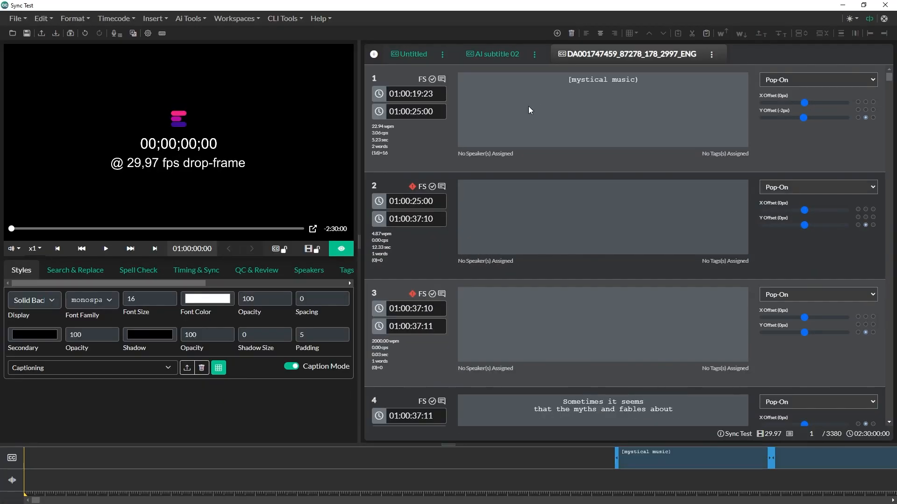
# Remove all empty events from the imported SCC event group.
pyautogui.click(570, 33)
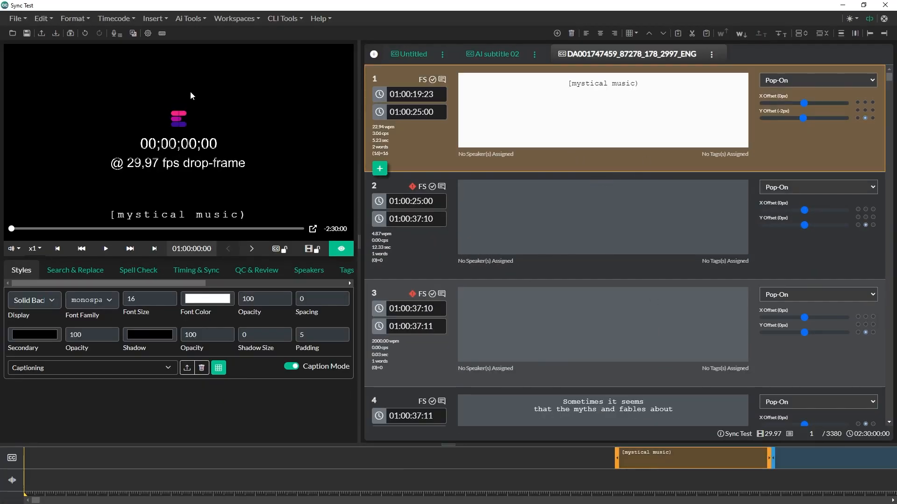
pyautogui.click(69, 21)
pyautogui.click(44, 18)
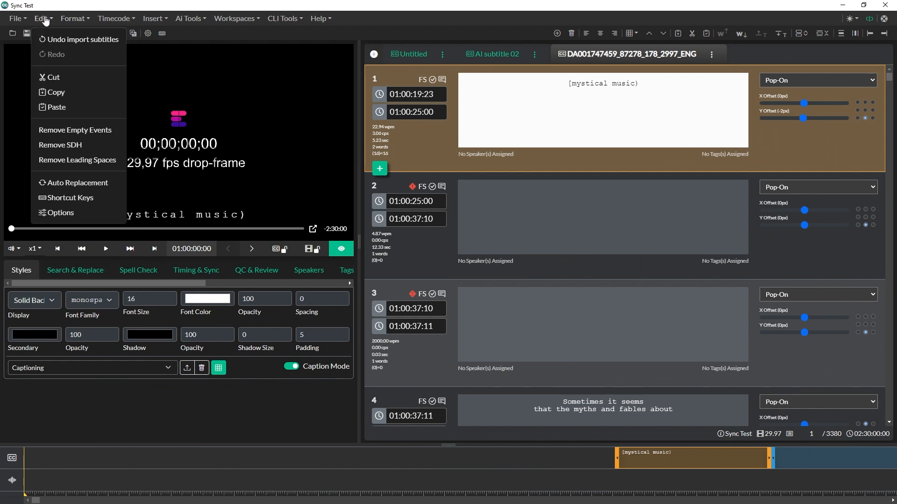
pyautogui.click(70, 131)
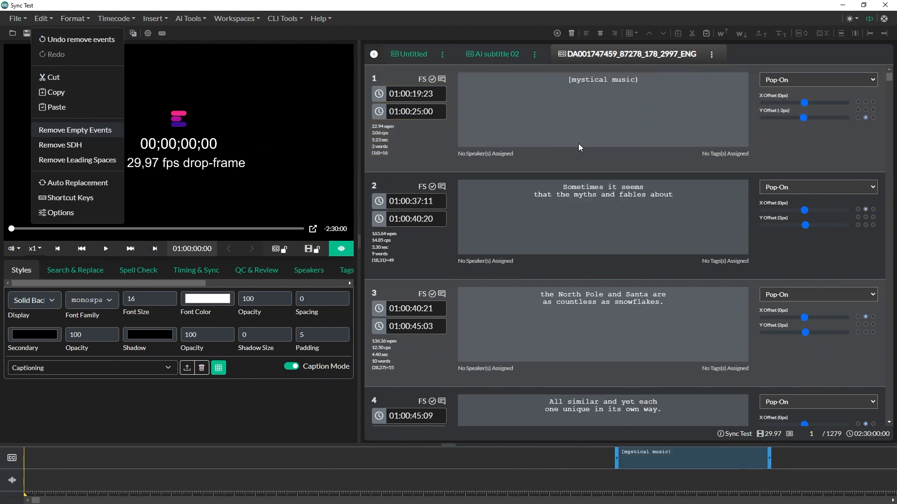
# Examine the text, timing and placement of events throughout the cleaned SCC event group.
pyautogui.click(560, 128)
pyautogui.click(611, 229)
pyautogui.scroll(-4, 617, 258)
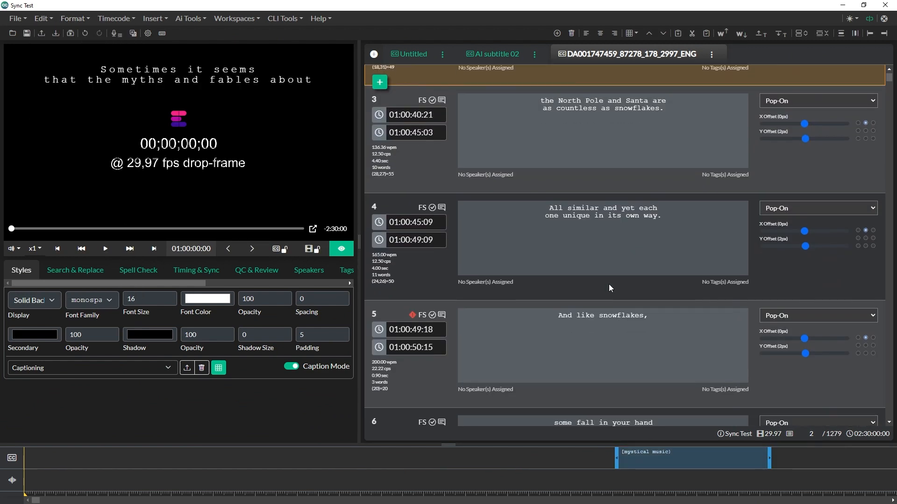
pyautogui.click(609, 285)
pyautogui.scroll(-1, 612, 288)
pyautogui.scroll(5, 593, 262)
pyautogui.click(537, 123)
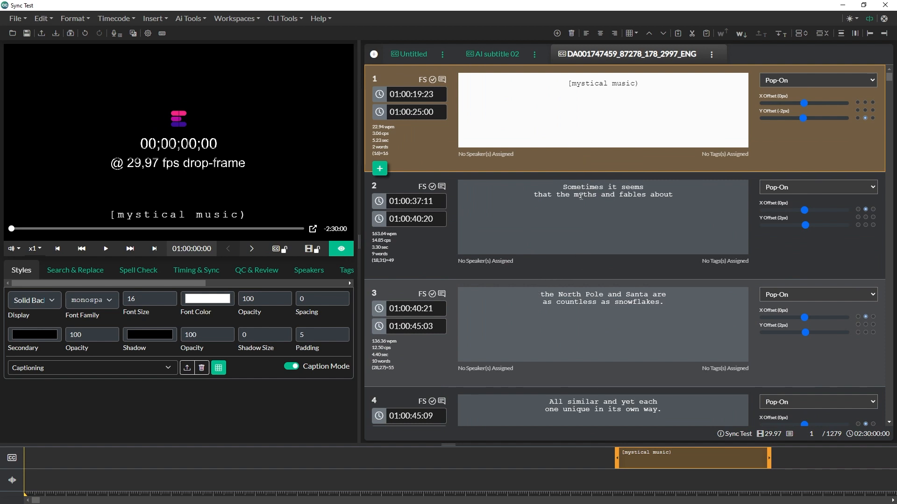
pyautogui.click(607, 227)
pyautogui.click(658, 324)
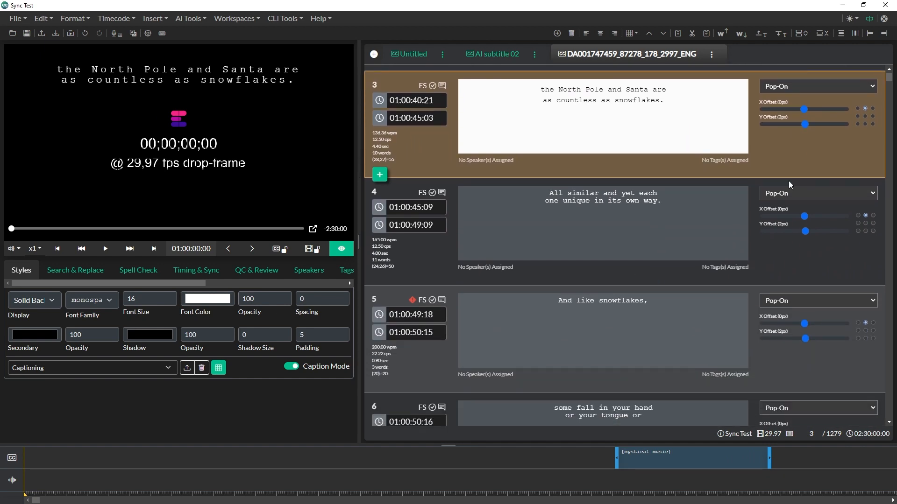
pyautogui.moveTo(891, 79); pyautogui.dragTo(888, 127)
pyautogui.click(542, 197)
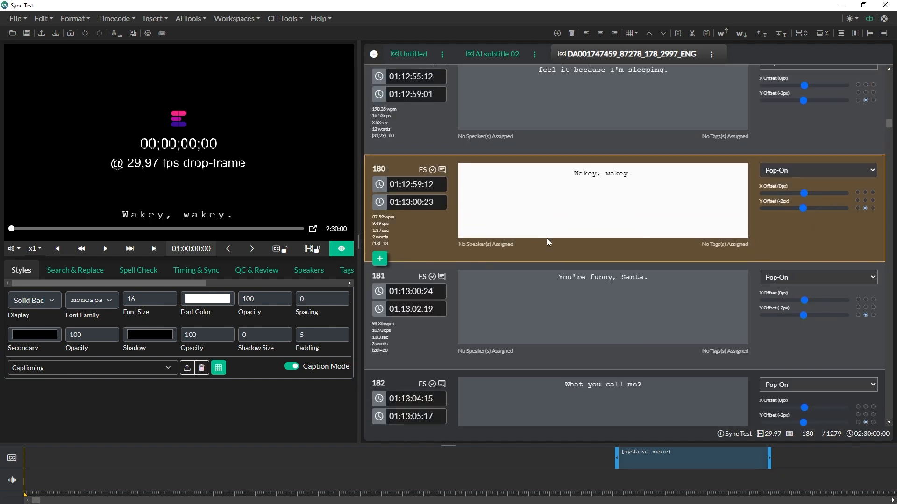
pyautogui.scroll(5, 561, 305)
pyautogui.scroll(2, 561, 305)
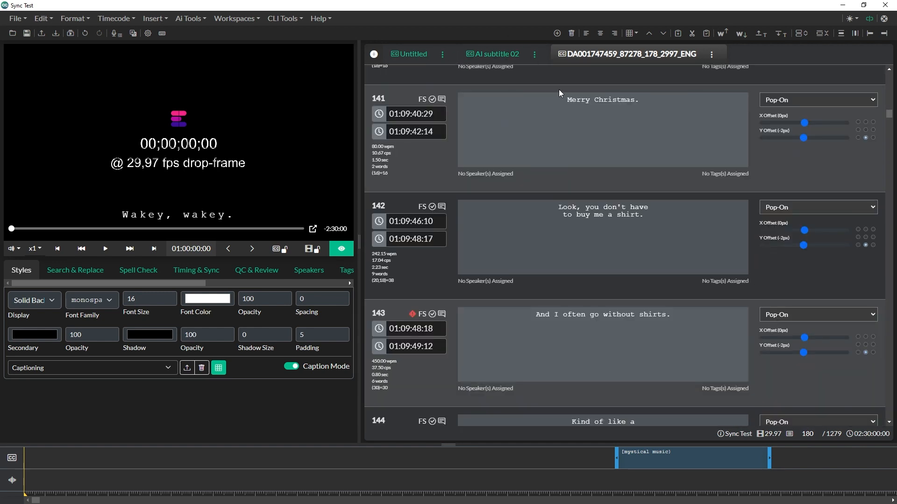
# Set the AI subtitle 02 event group as Track 2, and return to the DA001747459_87278_178_2997_ENG event group.
pyautogui.click(506, 55)
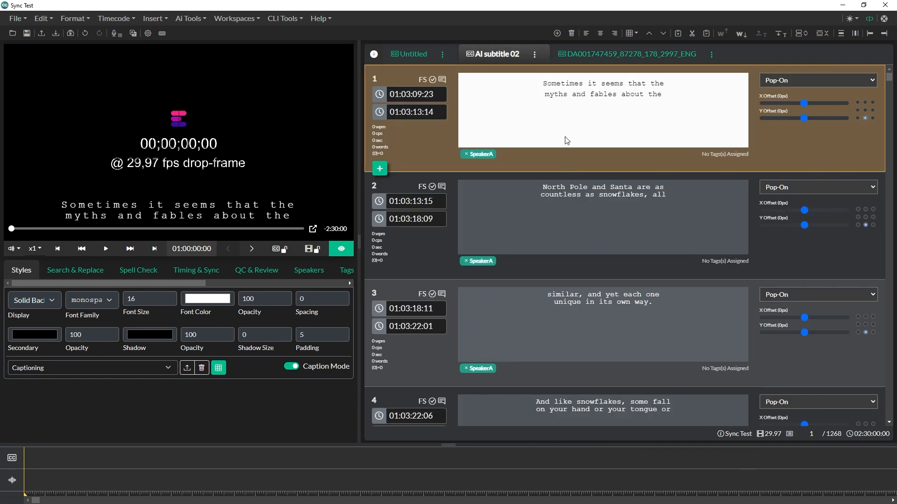
pyautogui.click(535, 54)
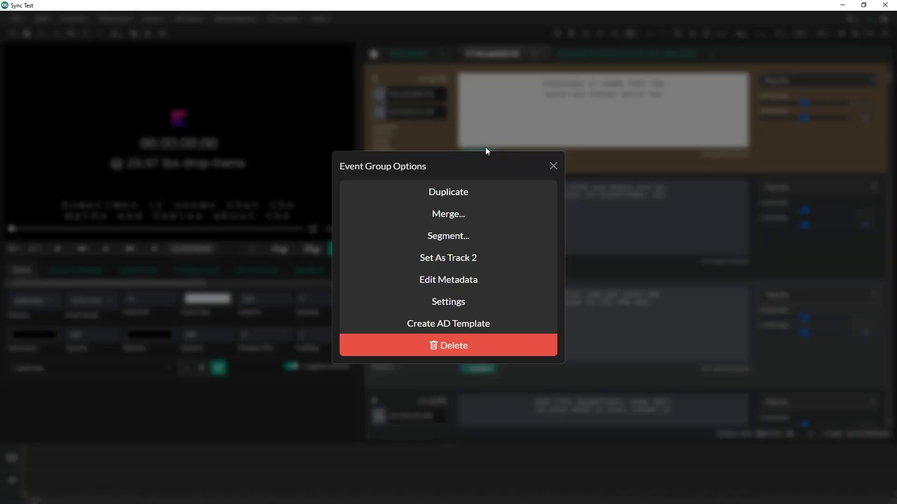
pyautogui.click(460, 257)
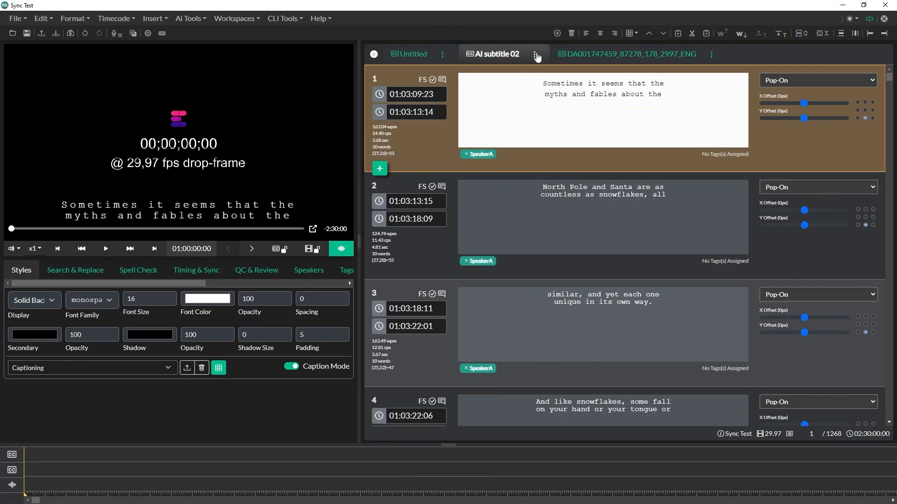
pyautogui.click(618, 55)
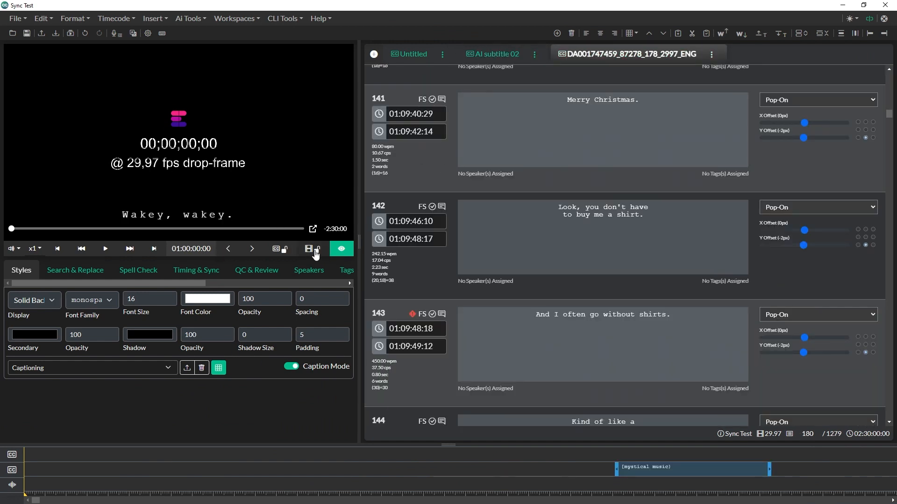
# Lock the video to event selection, and compare the sync of both timeline tracks around events 141 and 505.
pyautogui.click(312, 249)
pyautogui.click(632, 128)
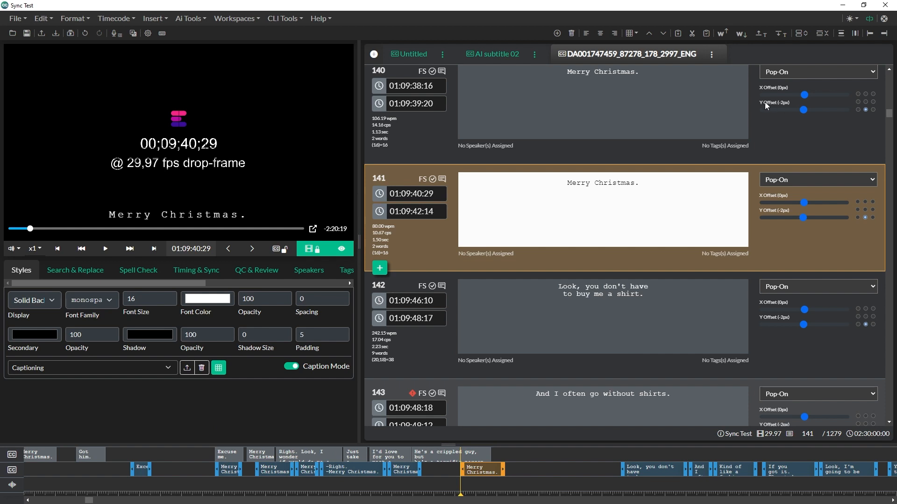
pyautogui.moveTo(889, 115); pyautogui.dragTo(890, 208)
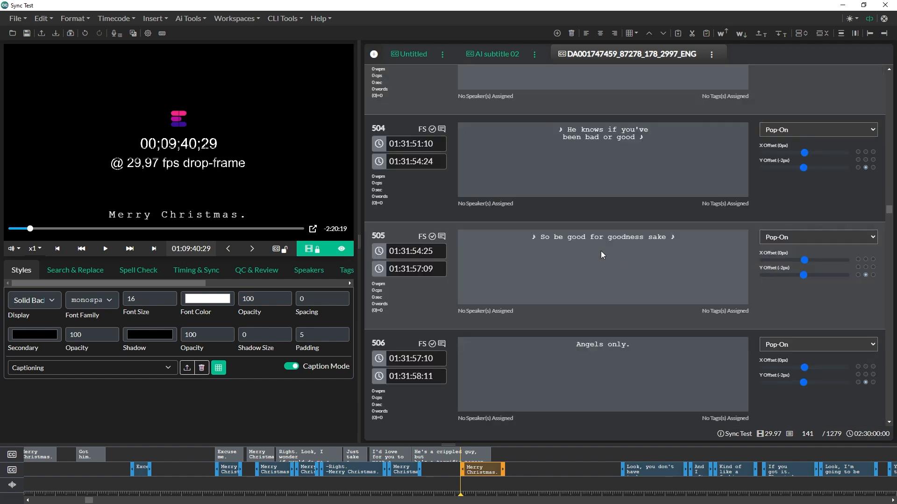
pyautogui.click(571, 254)
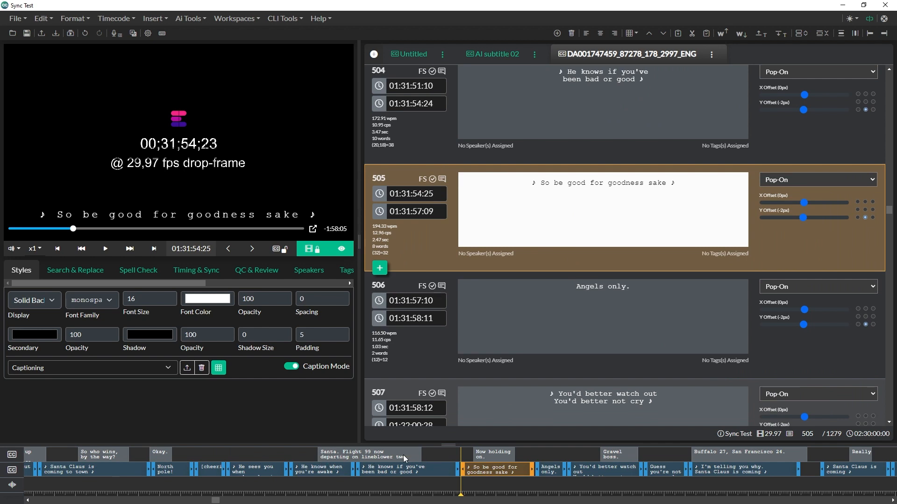
pyautogui.moveTo(732, 486); pyautogui.dragTo(834, 491)
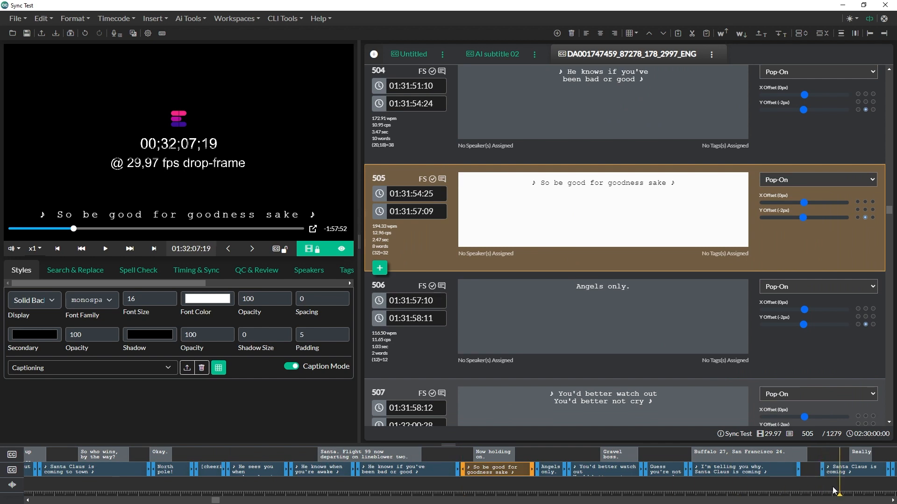
pyautogui.click(328, 489)
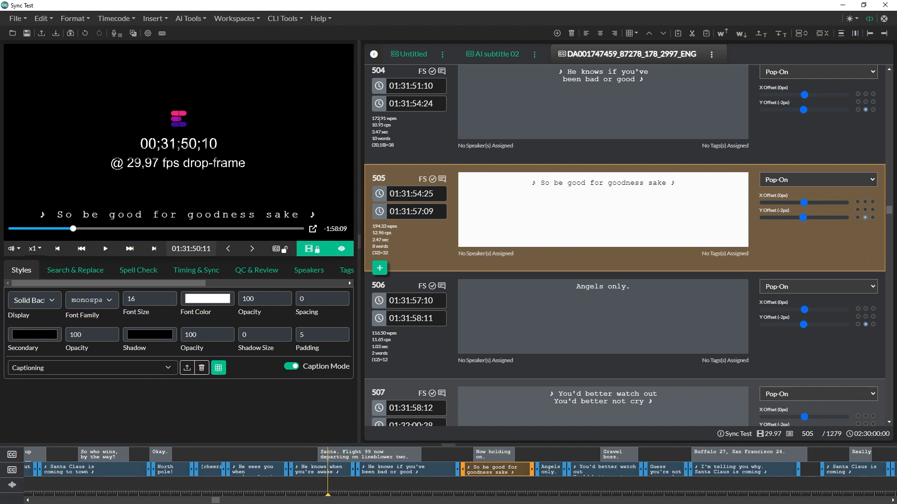
# With the DA001747459_87278_178_2997_ENG event group active, open AI Transcript Import and list the jobs from the past month.
pyautogui.click(192, 19)
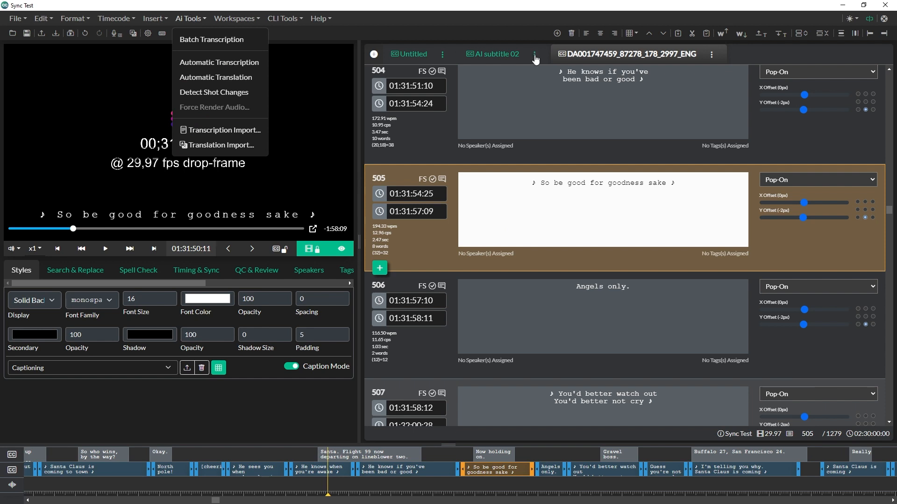
pyautogui.click(627, 55)
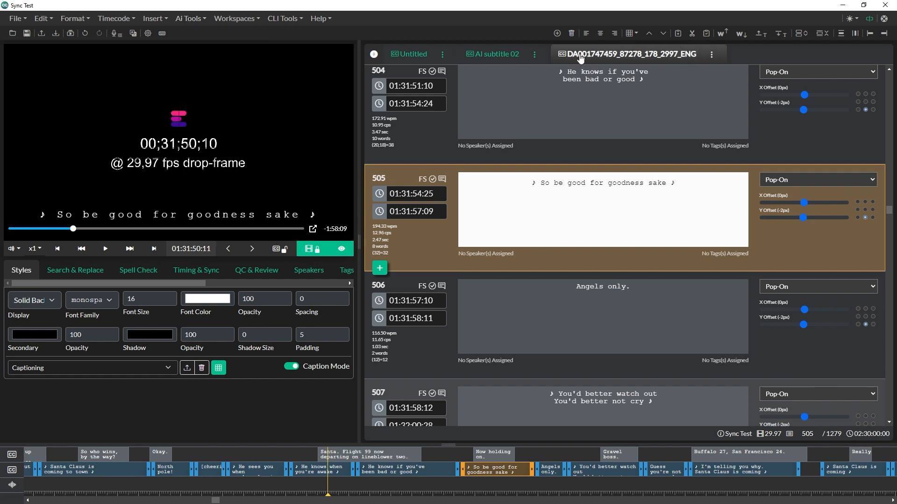
pyautogui.click(196, 20)
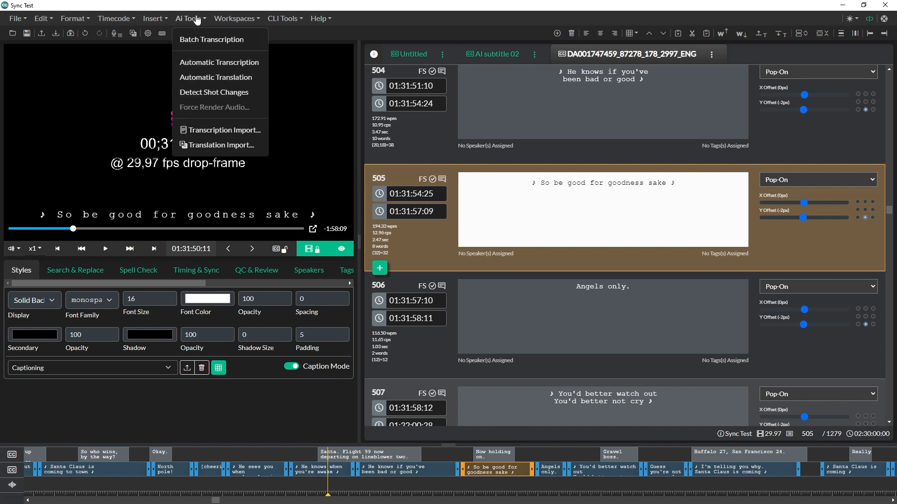
pyautogui.click(205, 135)
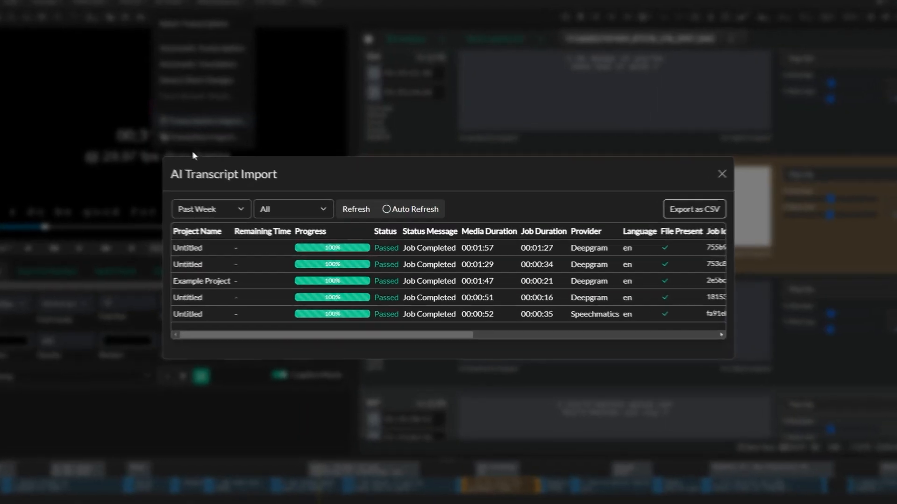
pyautogui.click(240, 210)
pyautogui.click(241, 242)
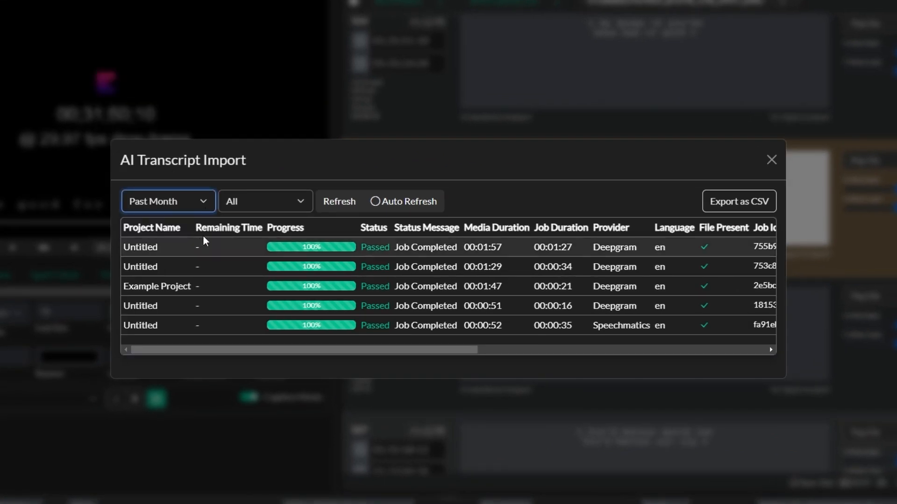
pyautogui.click(338, 201)
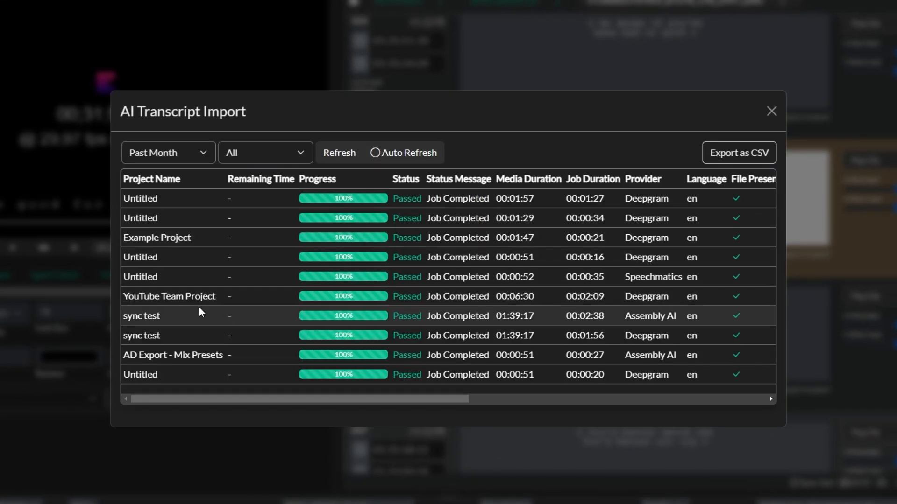
# Apply Automatic Sync to the event group using the sync test transcript job from Deepgram.
pyautogui.click(189, 318)
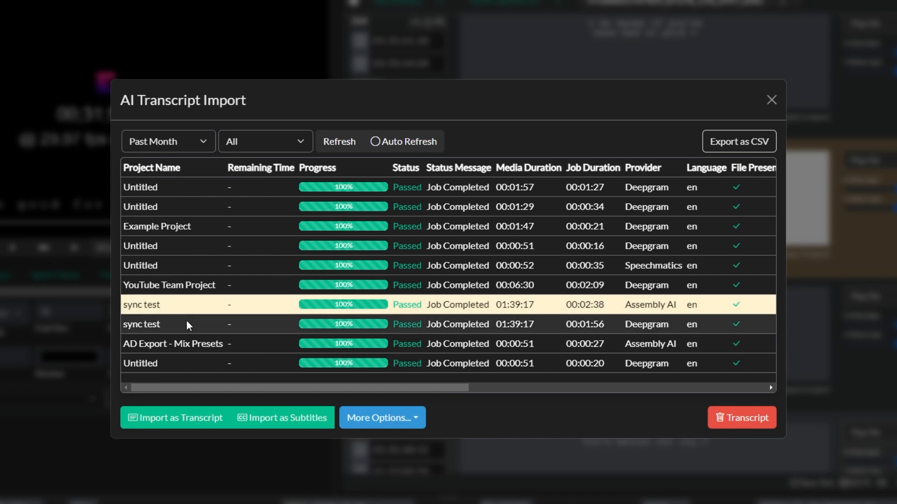
pyautogui.click(186, 322)
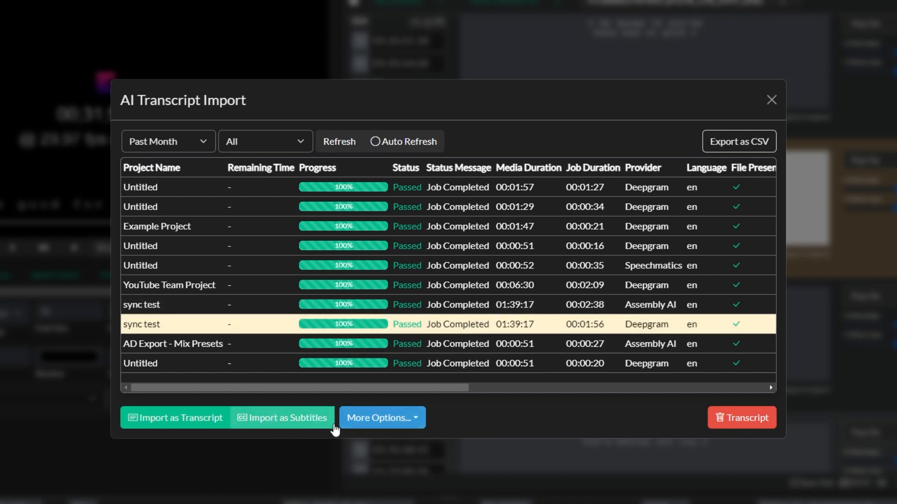
pyautogui.click(406, 419)
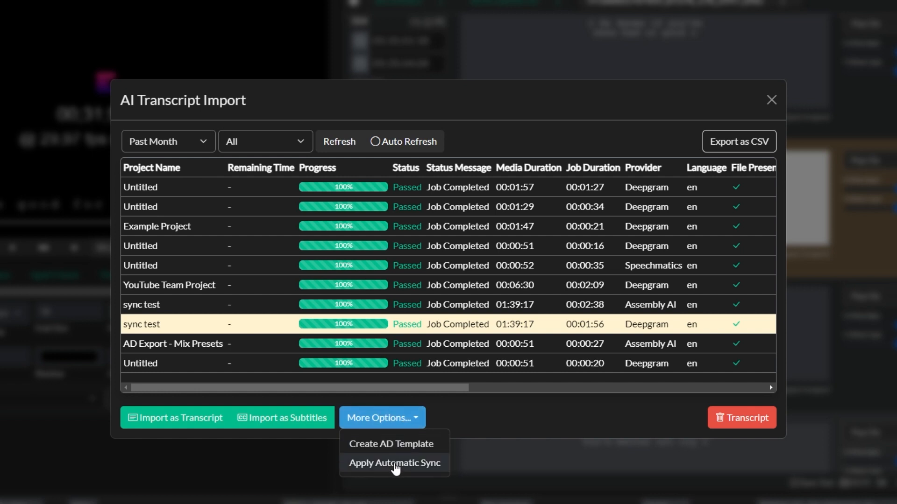
pyautogui.click(427, 462)
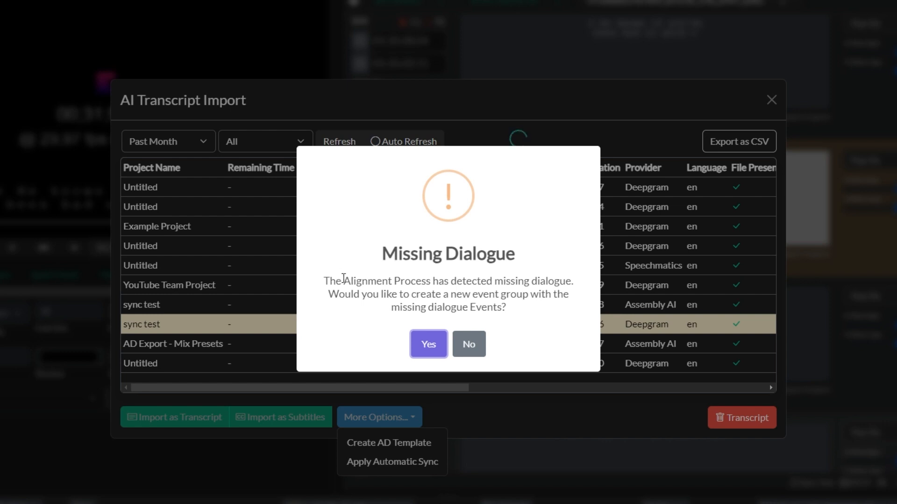
# Read the Missing Dialogue prompt and agree to create a new event group with the missing dialogue events.
pyautogui.moveTo(342, 281); pyautogui.dragTo(569, 281)
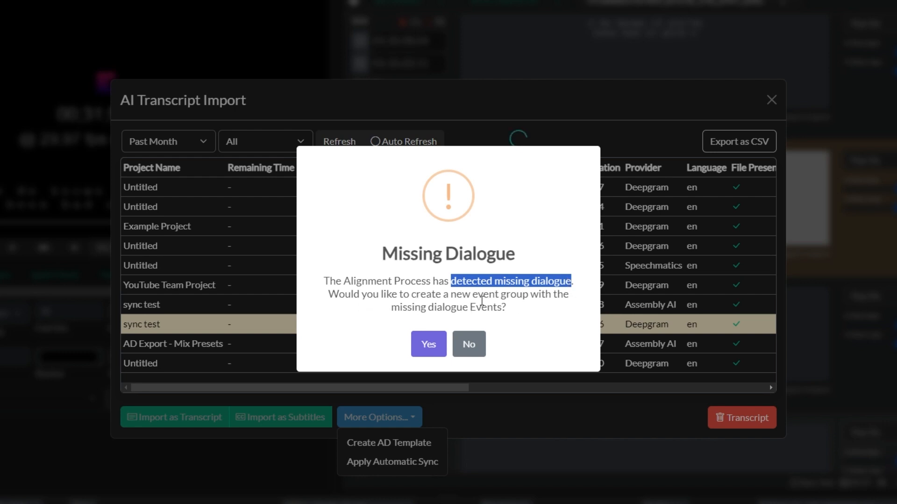
pyautogui.moveTo(474, 295); pyautogui.dragTo(531, 295)
pyautogui.click(527, 324)
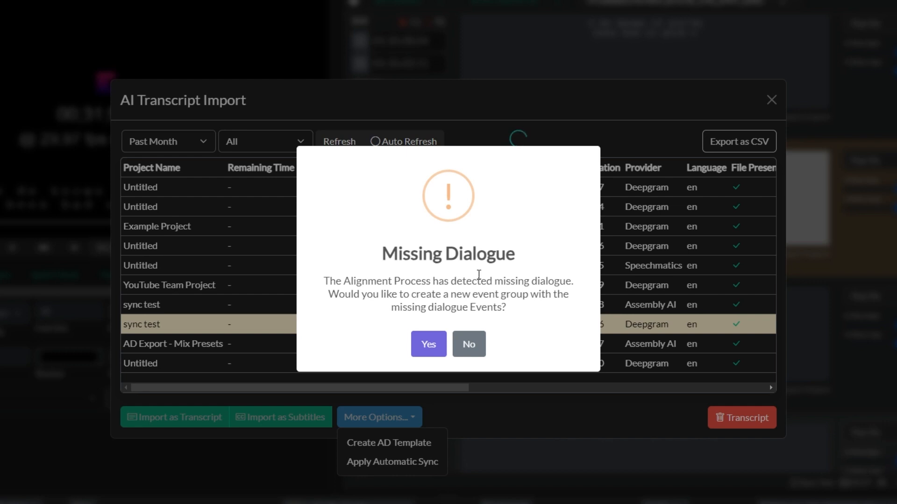
pyautogui.click(427, 350)
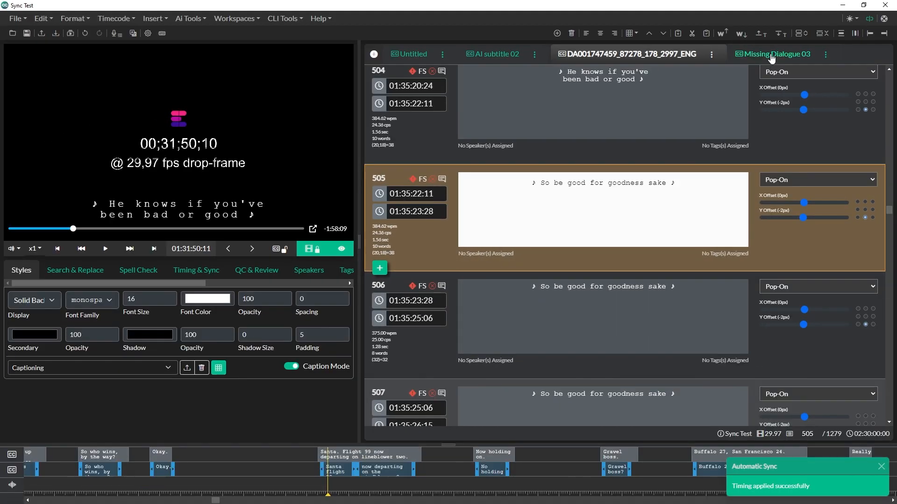
# Look over the Missing Dialogue 03 event group, and compare the resynced SCC events with the AI subtitles on the timeline.
pyautogui.click(808, 55)
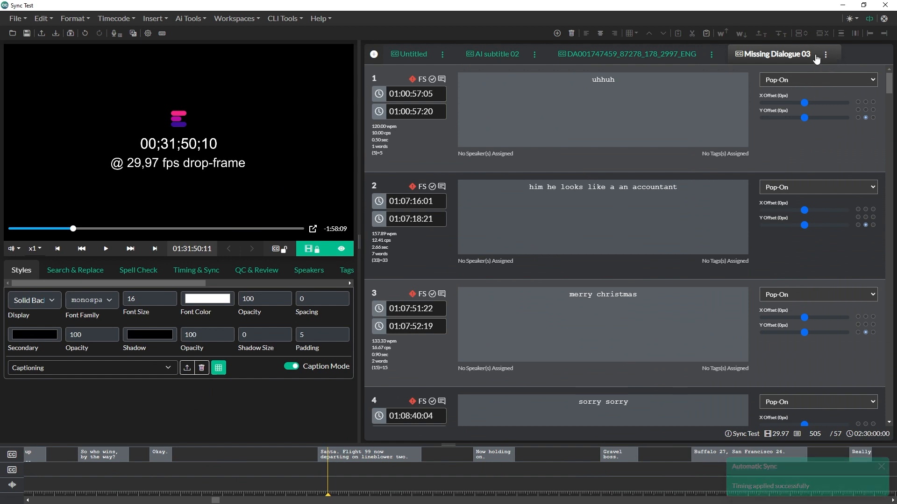
pyautogui.click(681, 56)
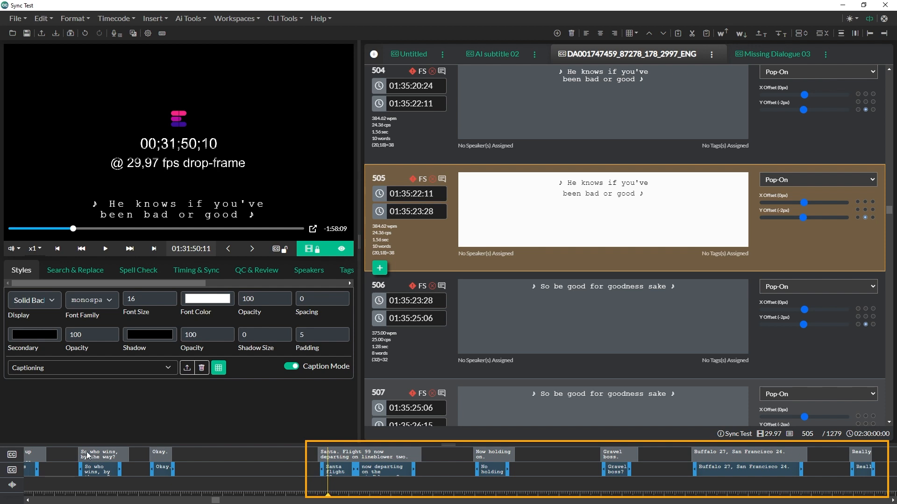
pyautogui.click(860, 486)
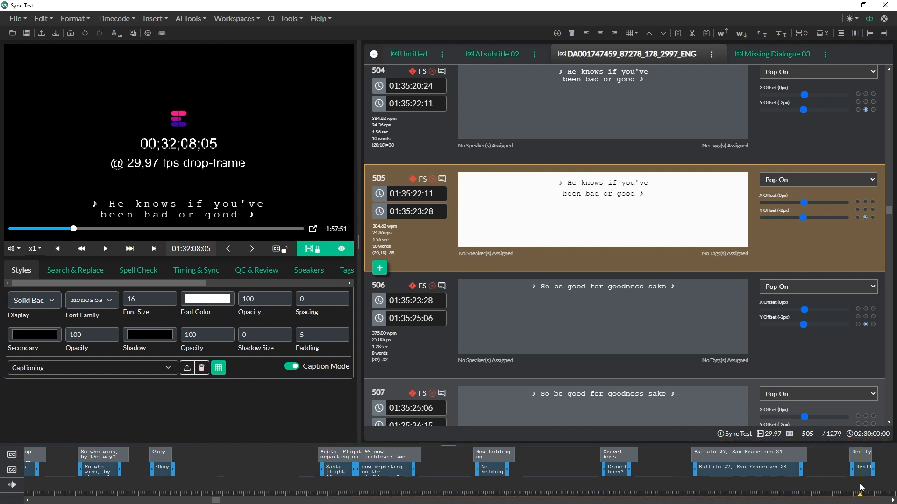
# Set the DA001747459_87278_178_2997_ENG event group as Track 2.
pyautogui.click(758, 57)
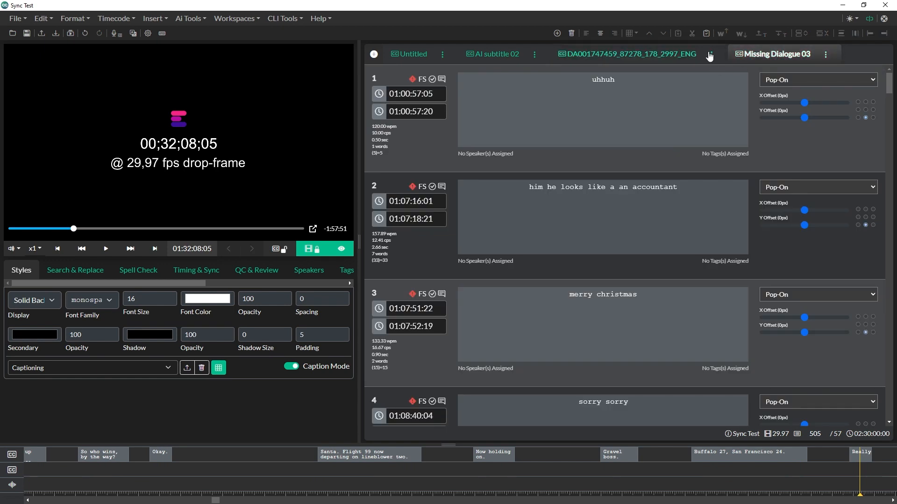
pyautogui.click(709, 55)
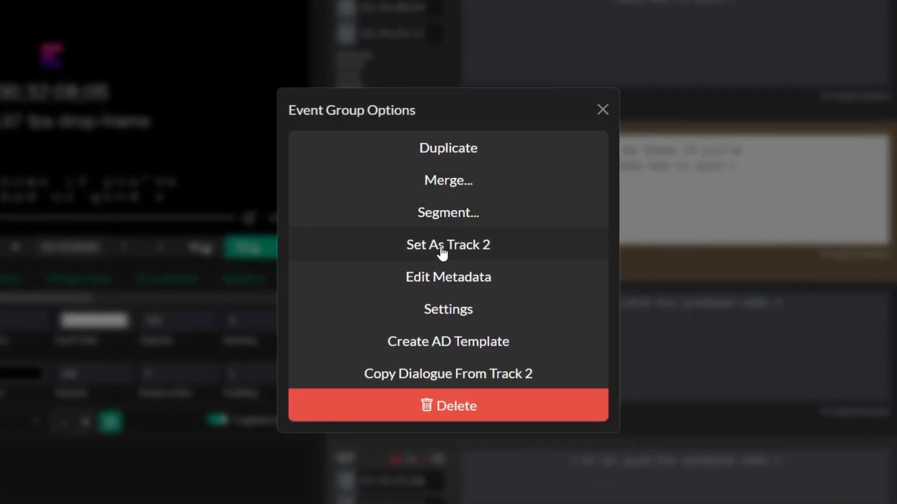
pyautogui.click(441, 246)
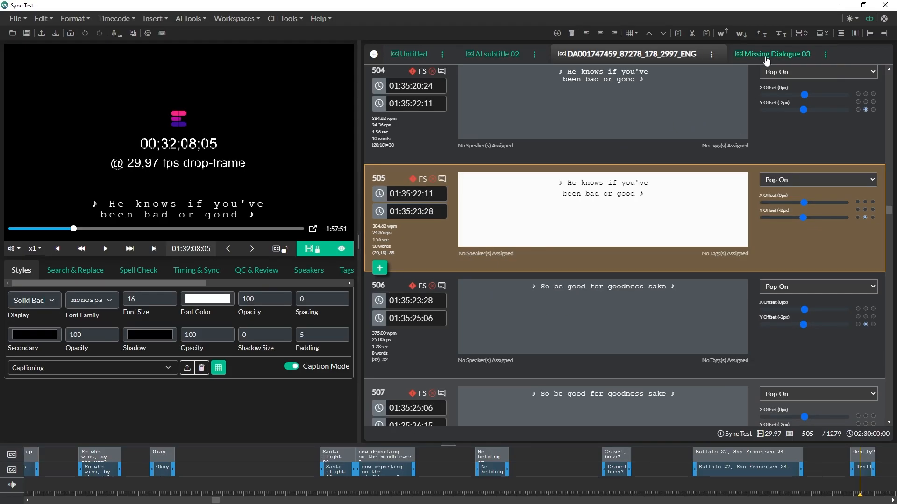
# Examine events 2 to 8 of the Missing Dialogue 03 group against the Track 2 subtitles on the timeline.
pyautogui.click(766, 56)
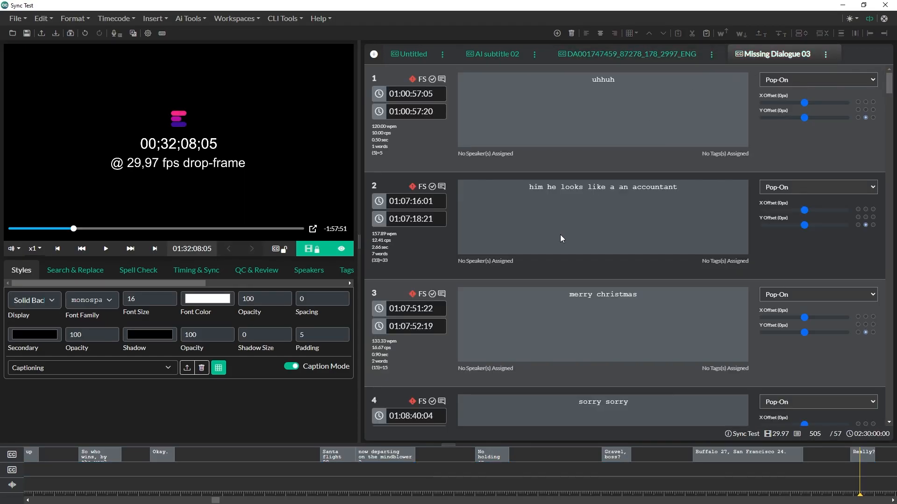
pyautogui.click(560, 235)
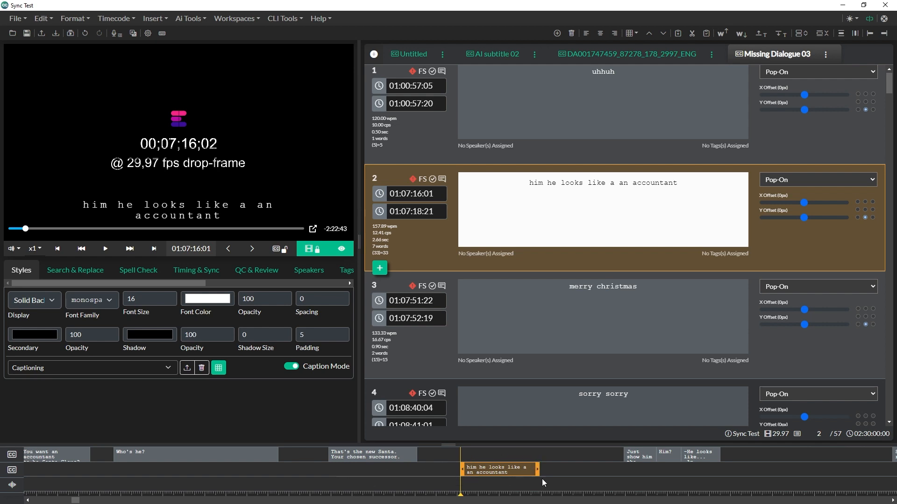
pyautogui.click(367, 475)
pyautogui.click(364, 458)
pyautogui.click(551, 307)
pyautogui.click(544, 312)
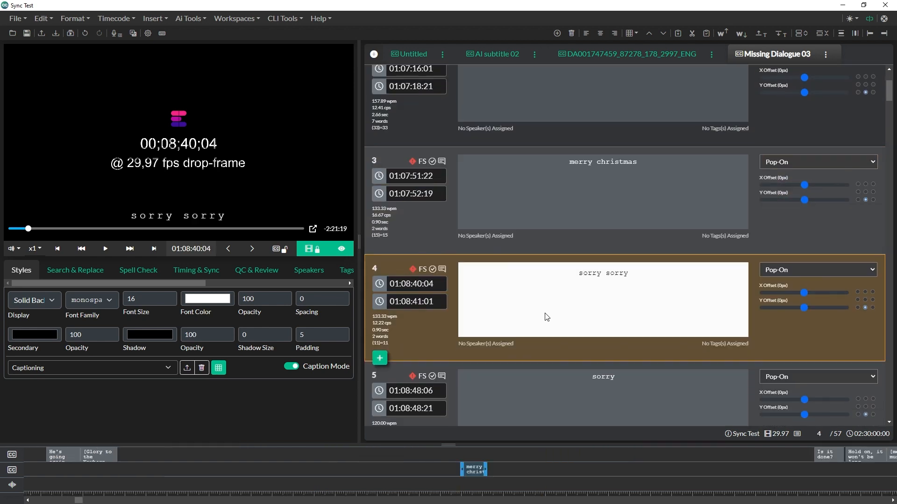
pyautogui.click(534, 330)
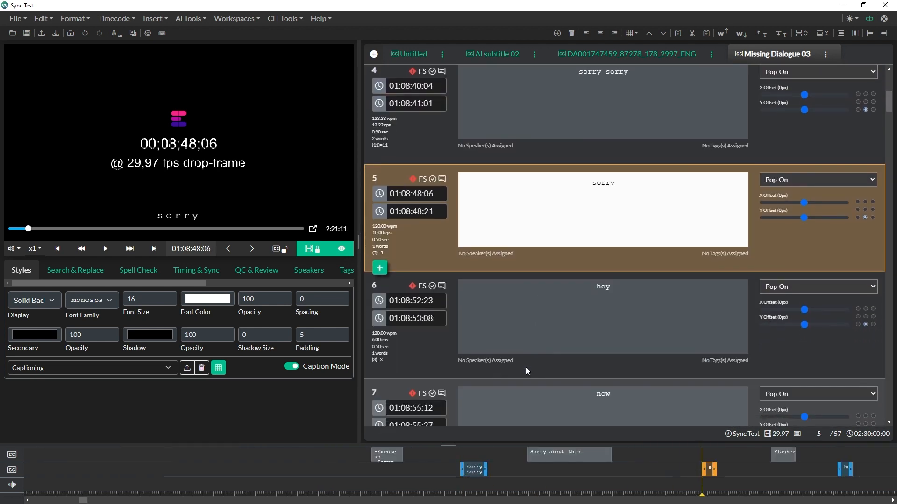
pyautogui.click(527, 350)
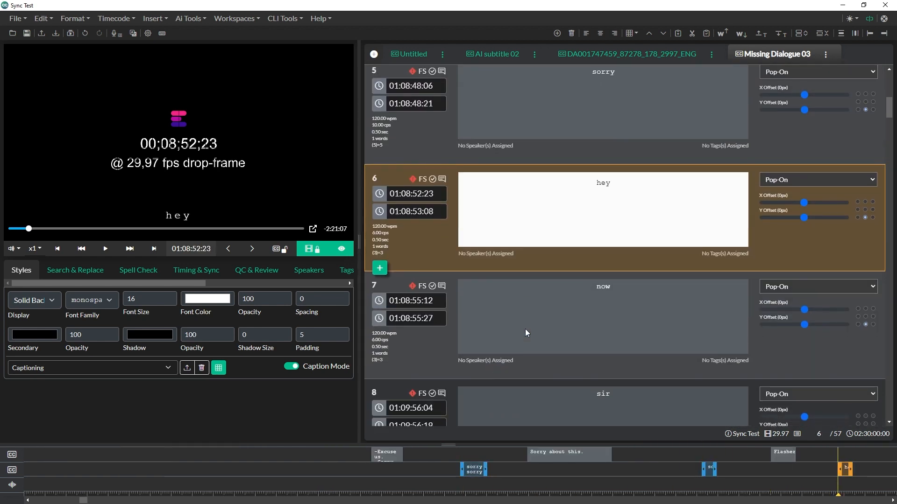
pyautogui.click(528, 326)
pyautogui.click(538, 298)
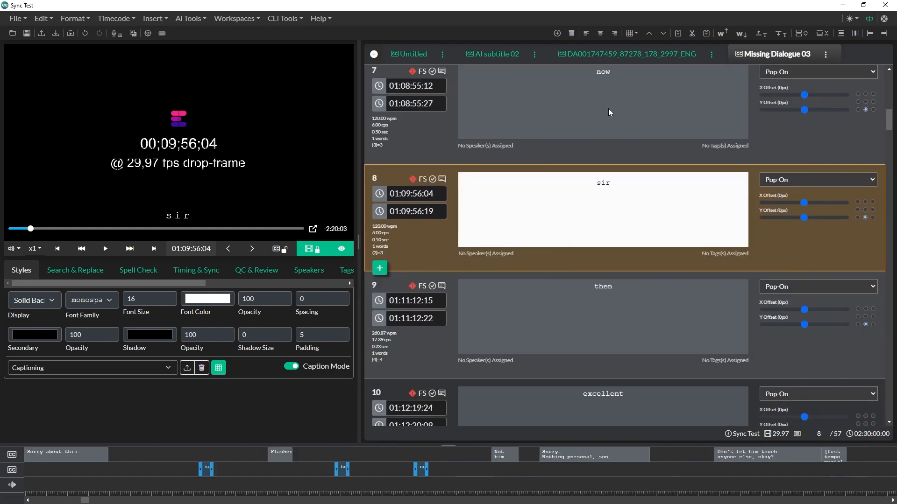
# Return to the DA001747459_87278_178_2997_ENG event group and examine the resynced song lyric events from 506 onward and the dialogue following them.
pyautogui.click(618, 56)
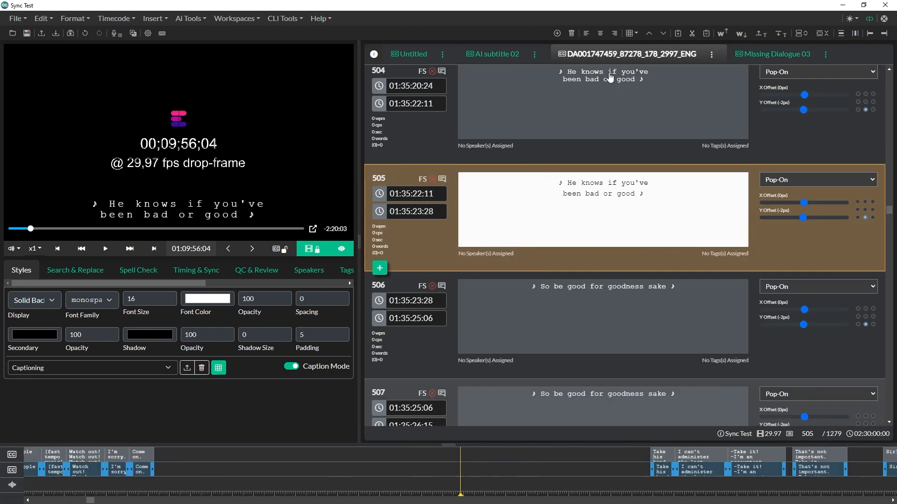
pyautogui.click(571, 293)
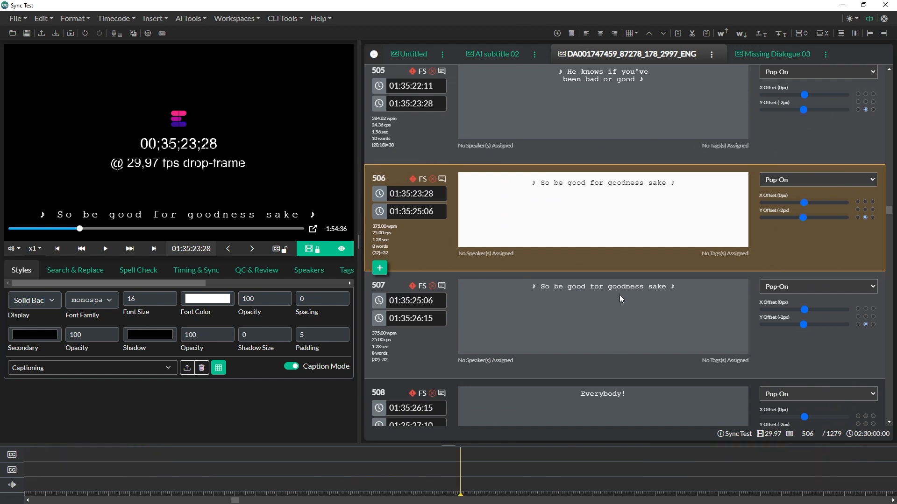
pyautogui.click(620, 295)
pyautogui.click(619, 293)
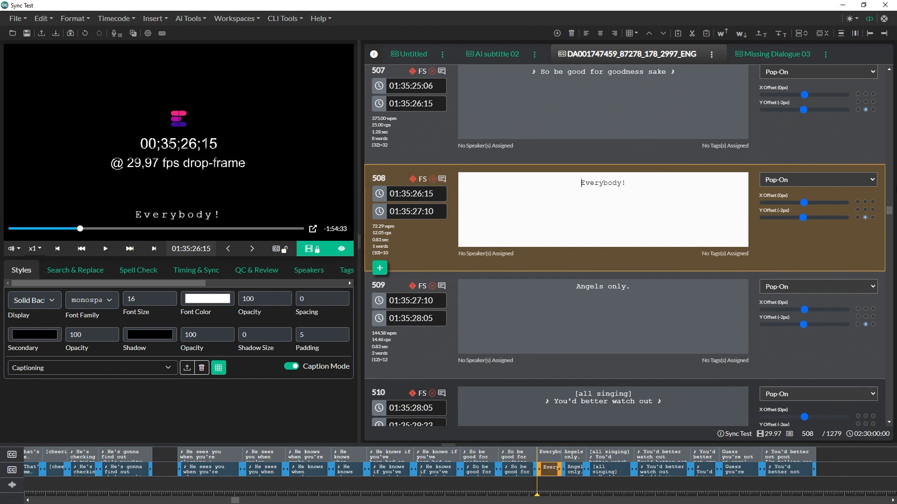
pyautogui.moveTo(889, 211); pyautogui.dragTo(889, 215)
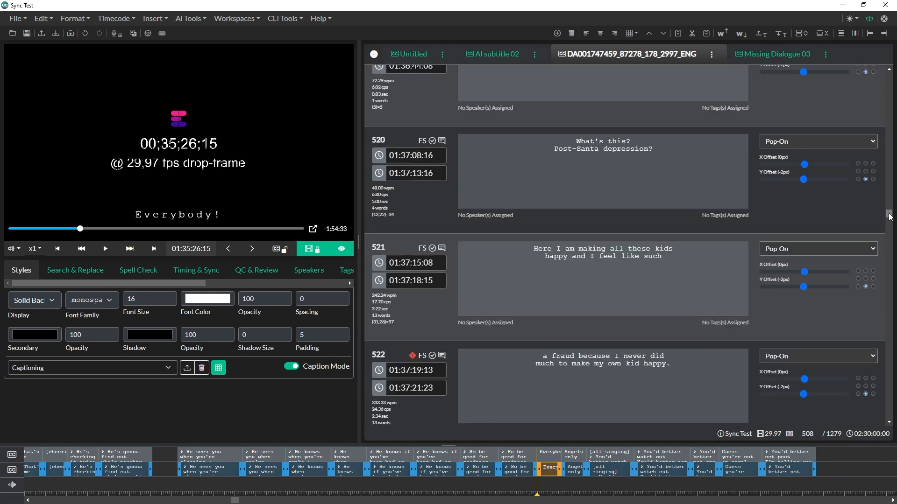
pyautogui.scroll(3, 659, 227)
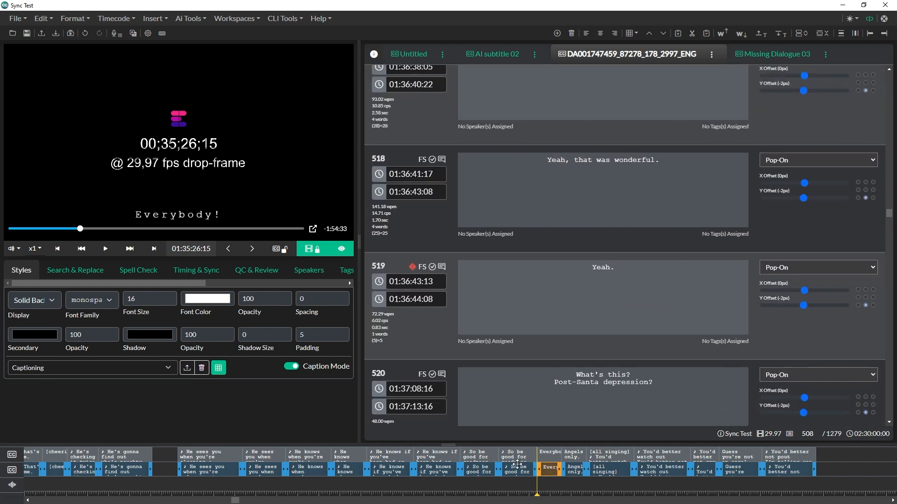
# Examine the timing and approval marks of the repeated "So be good for goodness sake" lyric events 507 and 506.
pyautogui.click(527, 474)
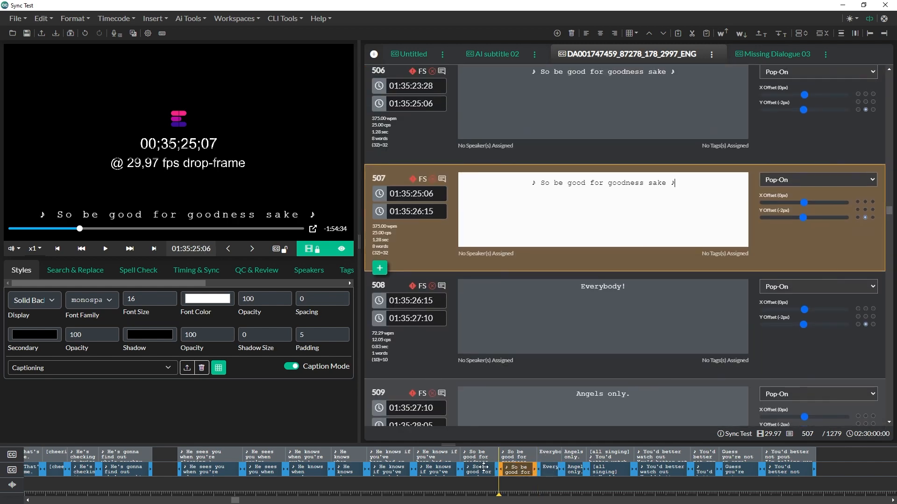
pyautogui.click(474, 467)
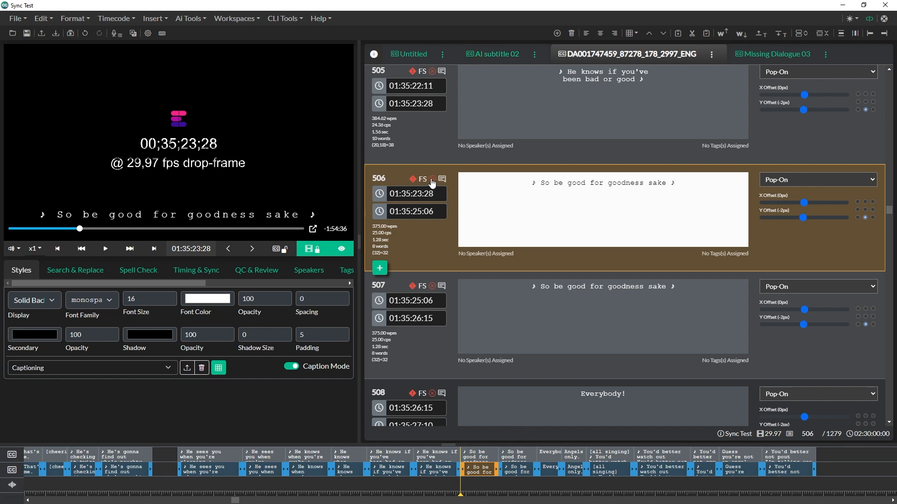
pyautogui.scroll(2, 422, 187)
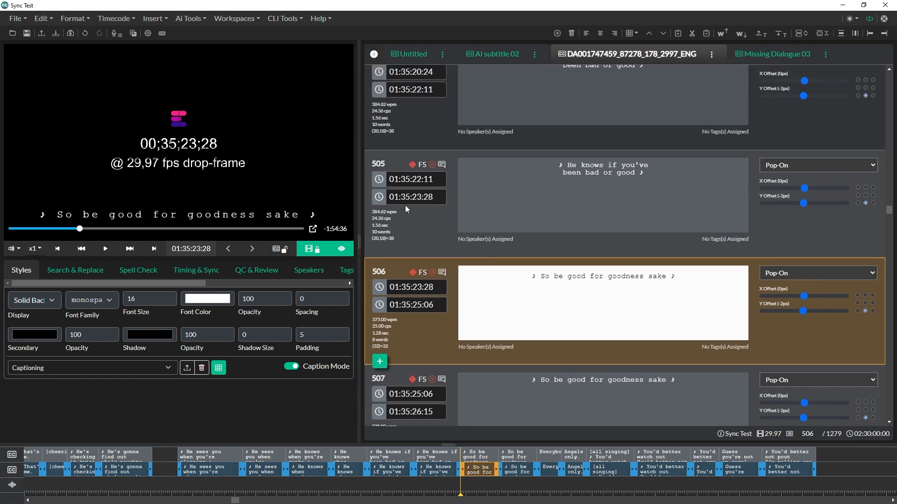
# Run a QC review of the event group using the Failed Events style guide.
pyautogui.click(270, 275)
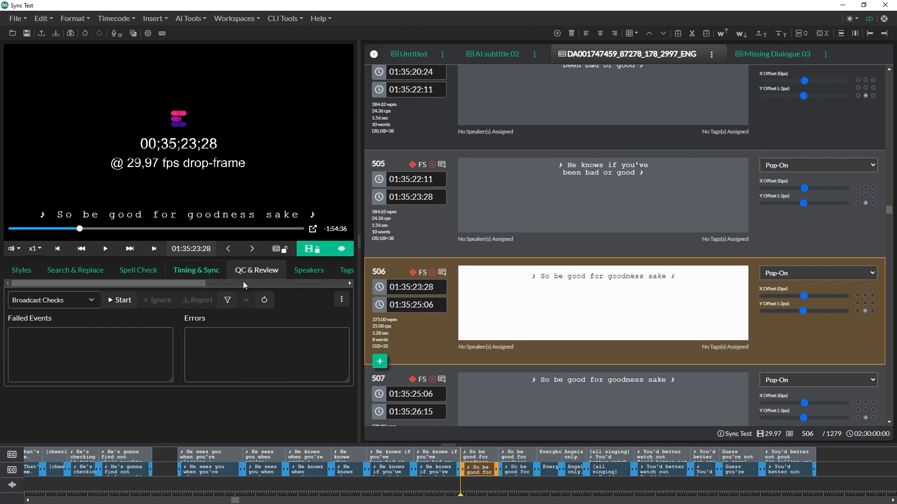
pyautogui.click(55, 302)
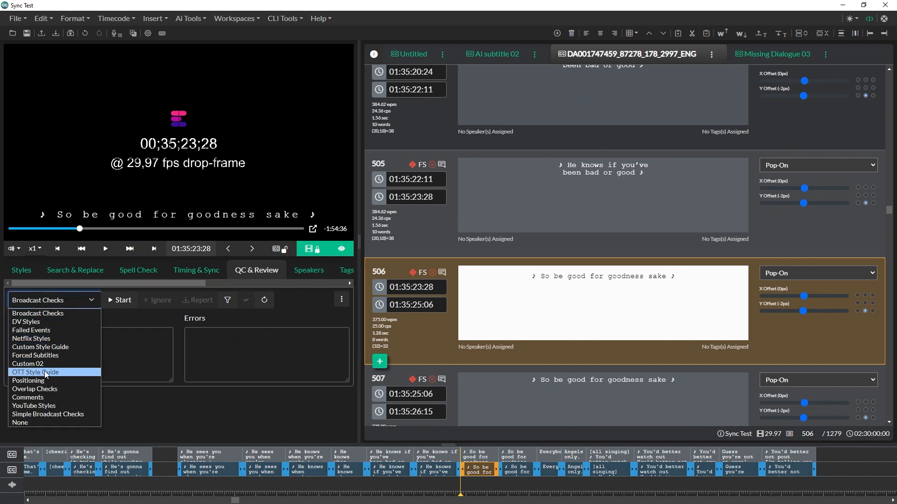
pyautogui.click(37, 330)
pyautogui.click(123, 301)
# Go through the failed events one by one from event 1 to event 74, checking each one's timing and listed errors.
pyautogui.click(98, 334)
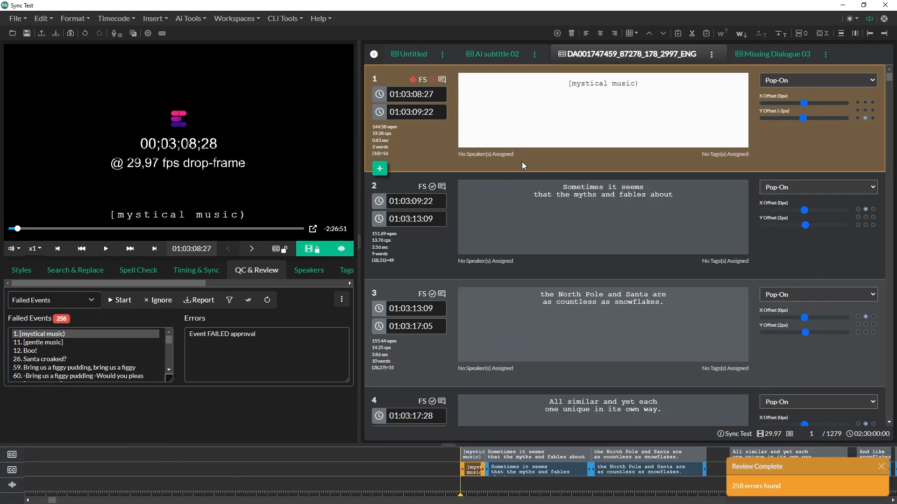
pyautogui.click(36, 344)
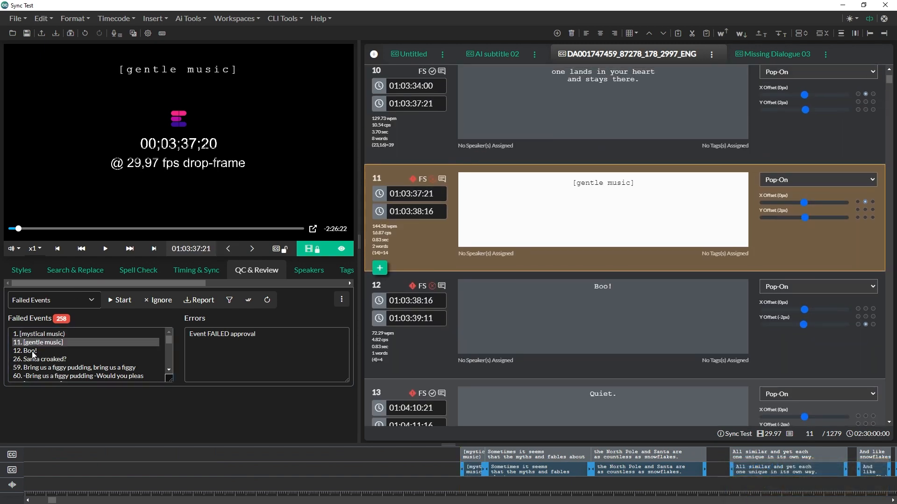
pyautogui.click(36, 351)
pyautogui.click(28, 363)
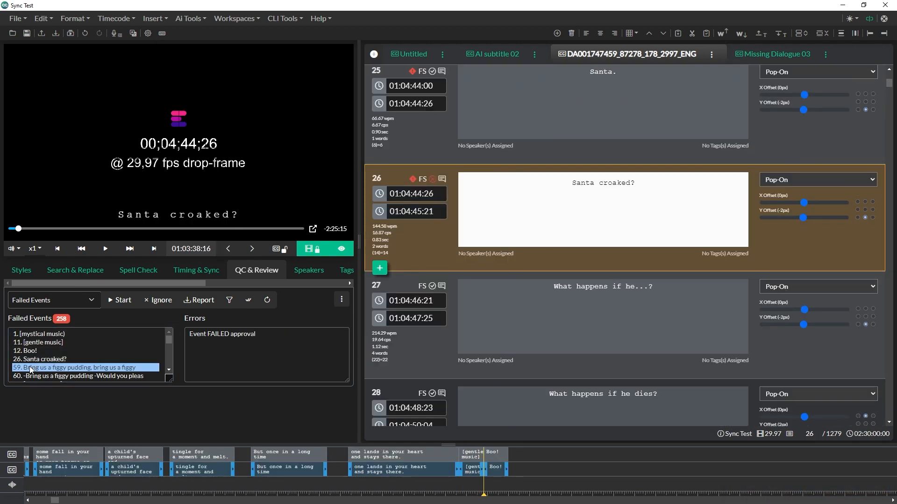
pyautogui.click(31, 368)
pyautogui.click(32, 376)
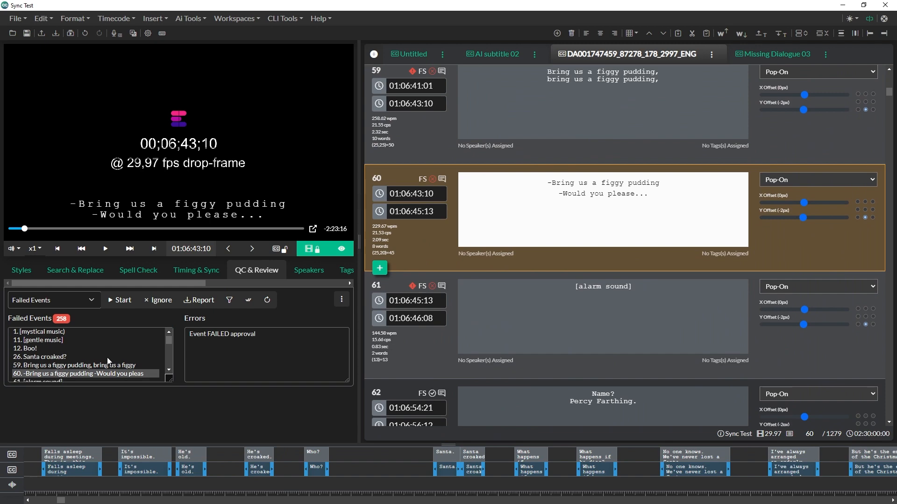
pyautogui.scroll(-2, 93, 355)
pyautogui.click(55, 339)
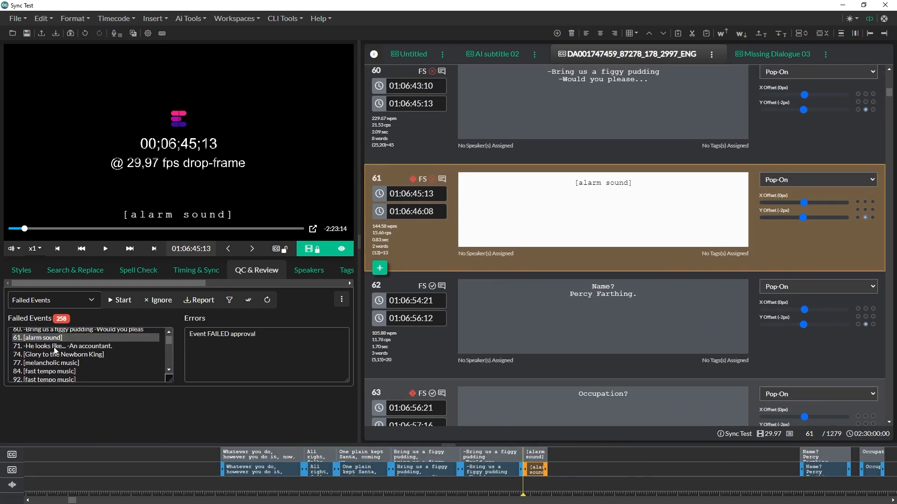
pyautogui.click(55, 346)
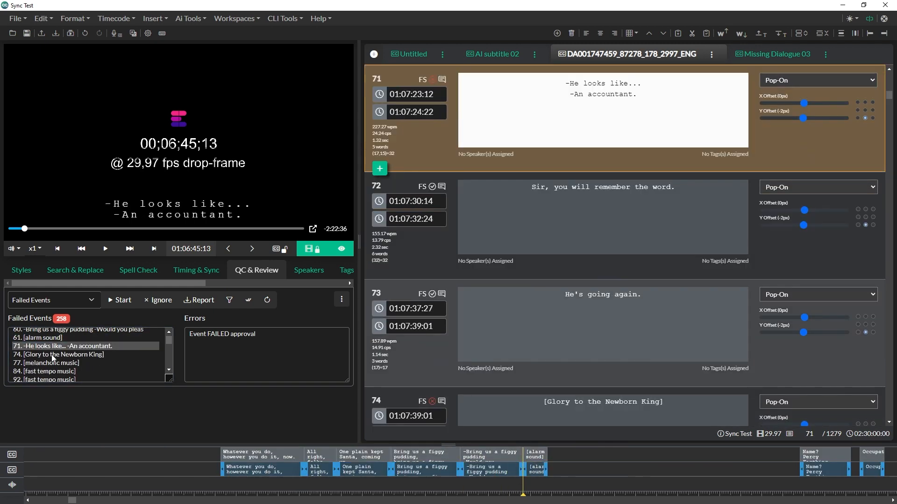
pyautogui.click(70, 355)
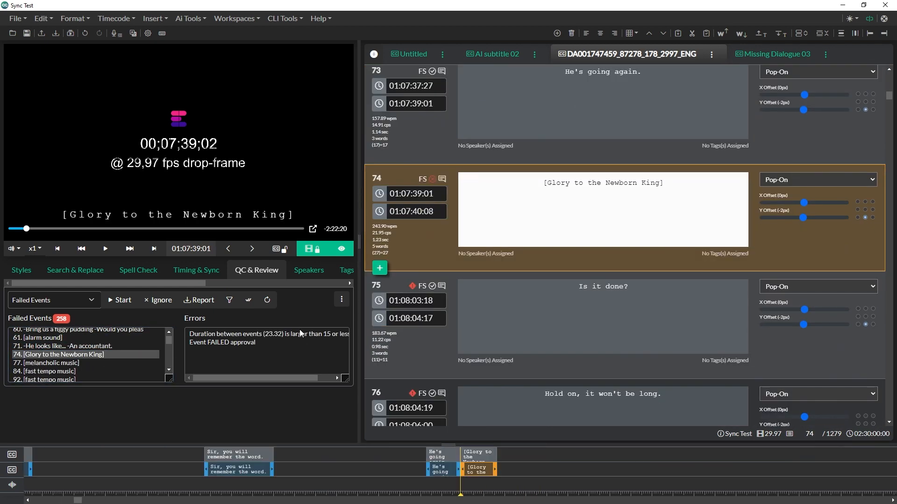